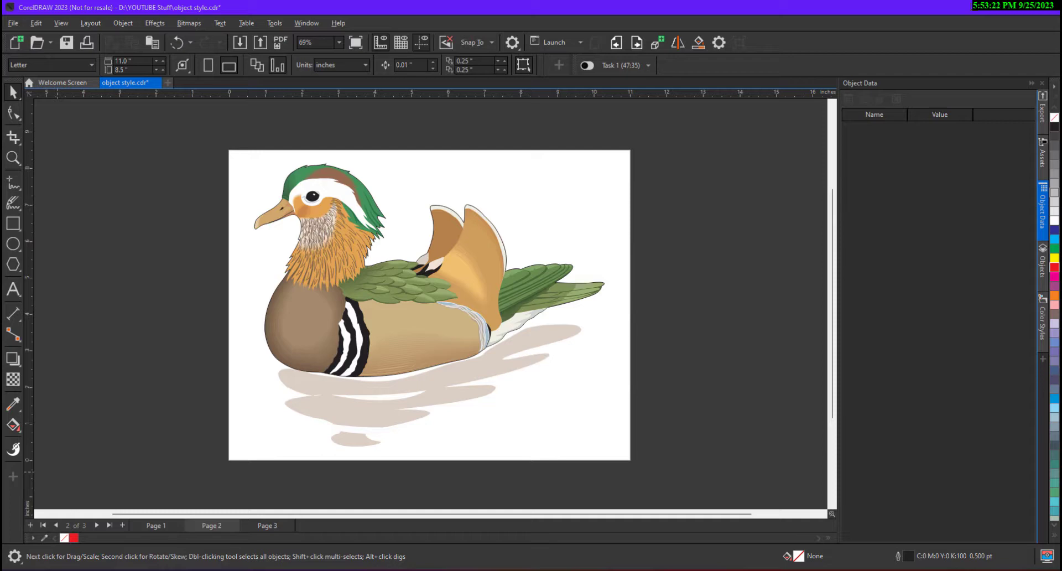
Open the Color Styles docker beside the mandarin duck drawing from the docker list.
{"action": "left_click", "coordinate": [306, 23]}
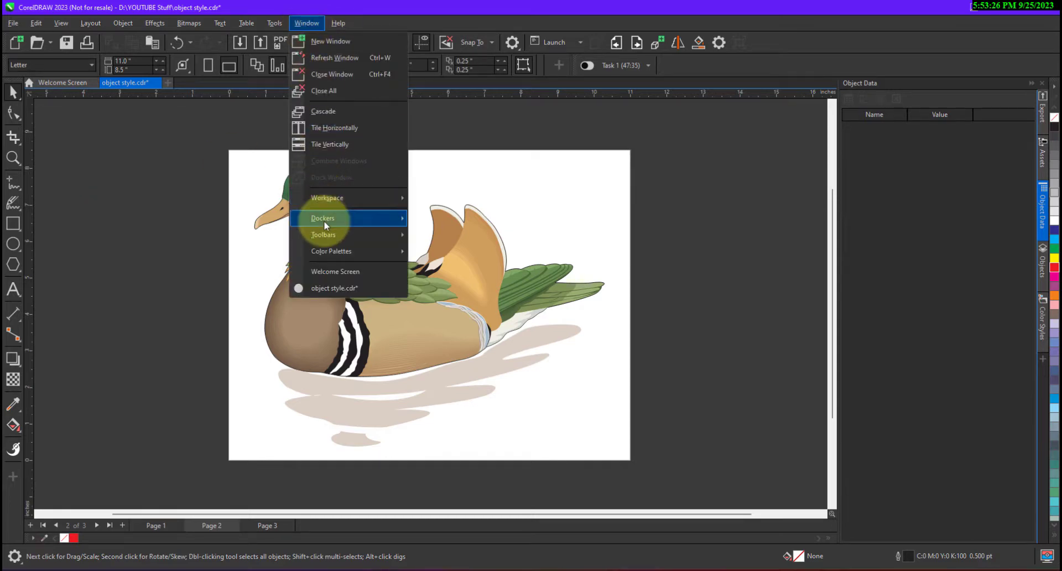
{"action": "mouse_move", "coordinate": [325, 223]}
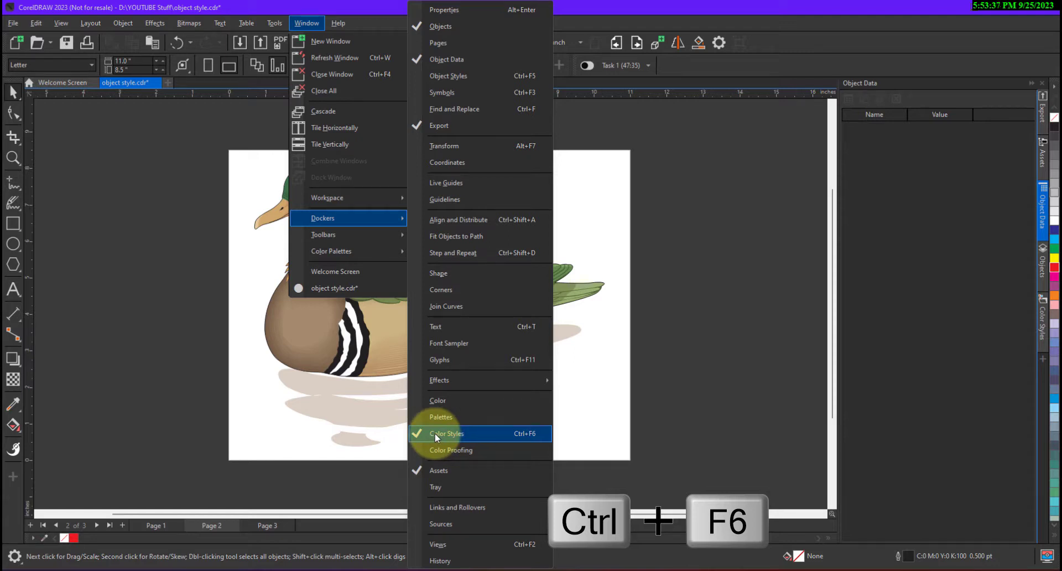
{"action": "left_click", "coordinate": [1044, 361]}
{"action": "left_click", "coordinate": [1043, 359]}
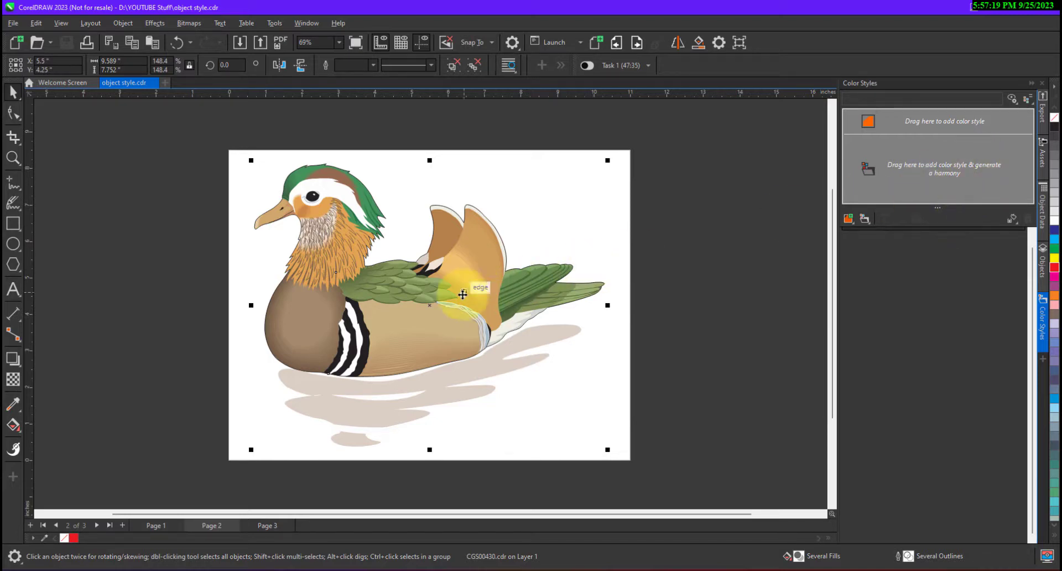
Ungroup the page 2 duck into separate pieces and reposition them.
{"action": "left_click", "coordinate": [575, 287]}
{"action": "left_click", "coordinate": [465, 302]}
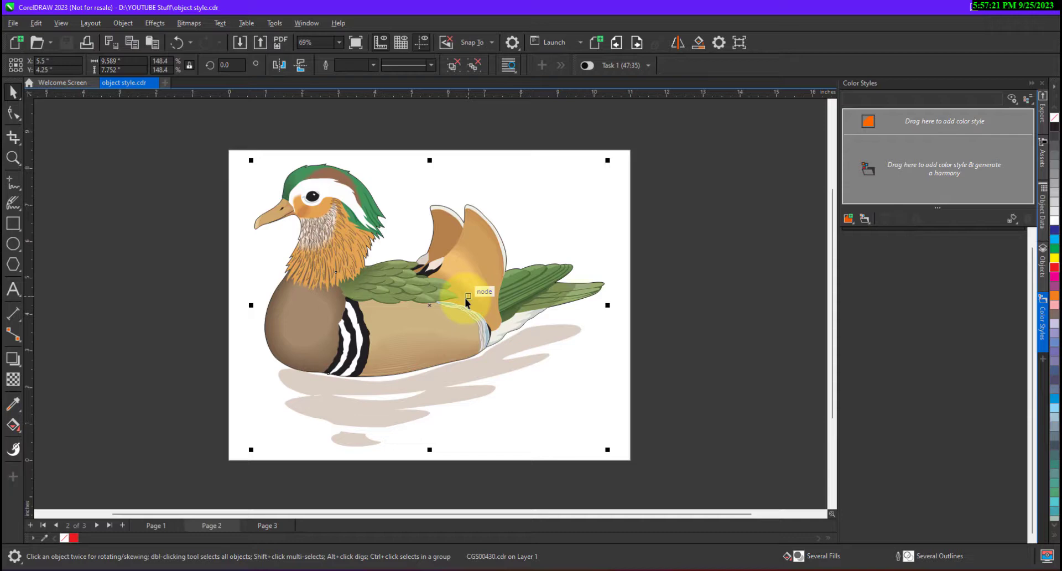
{"action": "right_click", "coordinate": [466, 299]}
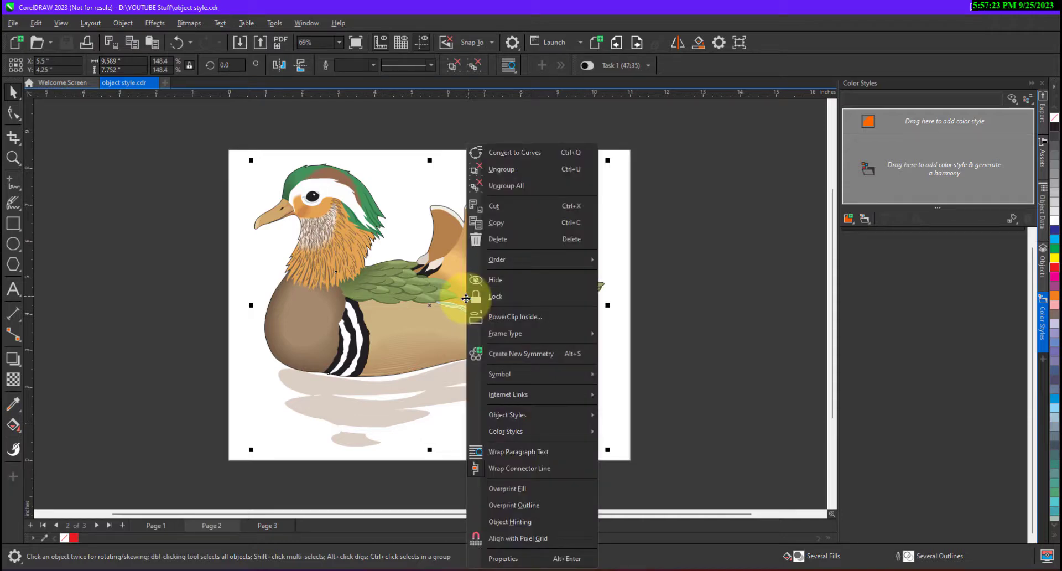
{"action": "left_click", "coordinate": [510, 172]}
{"action": "left_click_drag", "start_coordinate": [467, 235], "coordinate": [560, 197]}
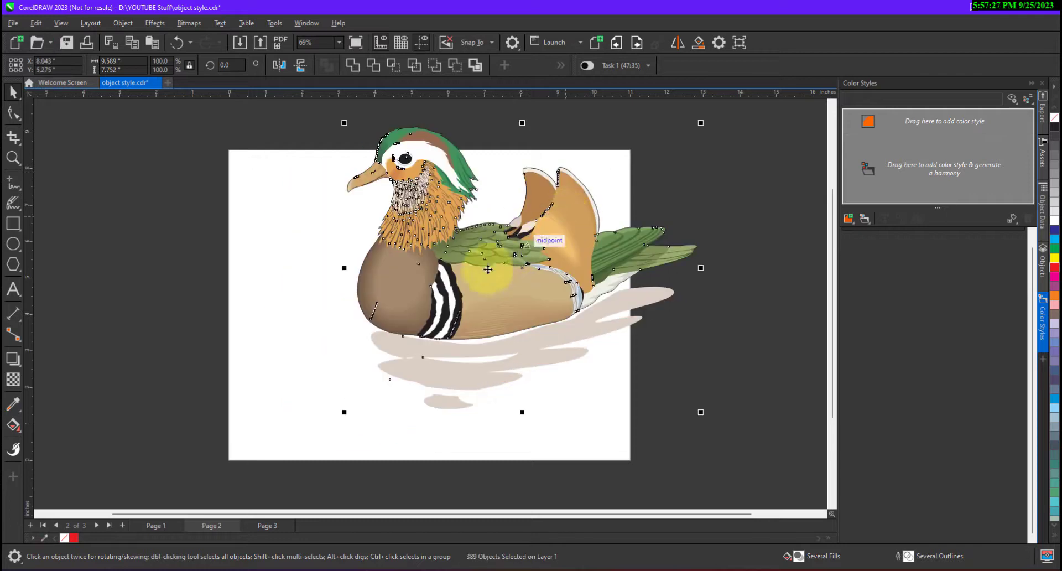
{"action": "right_click", "coordinate": [424, 341]}
{"action": "key", "text": "Escape"}
{"action": "key", "text": "Escape"}
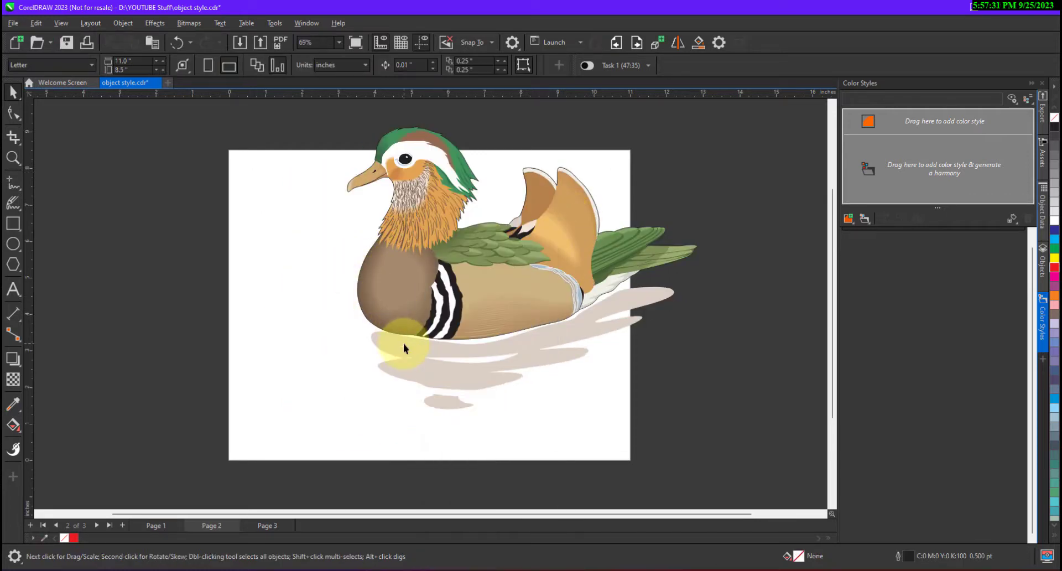
Move the water shadow to the lower left, fill the beak red, and go to Page 3.
{"action": "left_click", "coordinate": [404, 345]}
{"action": "left_click_drag", "start_coordinate": [404, 346], "coordinate": [215, 338]}
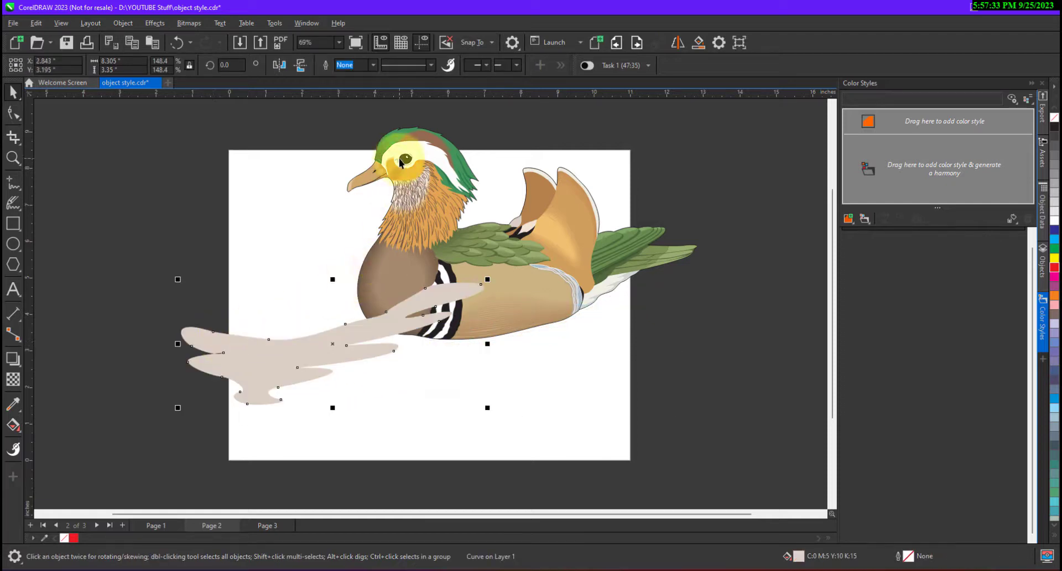
{"action": "left_click", "coordinate": [367, 175]}
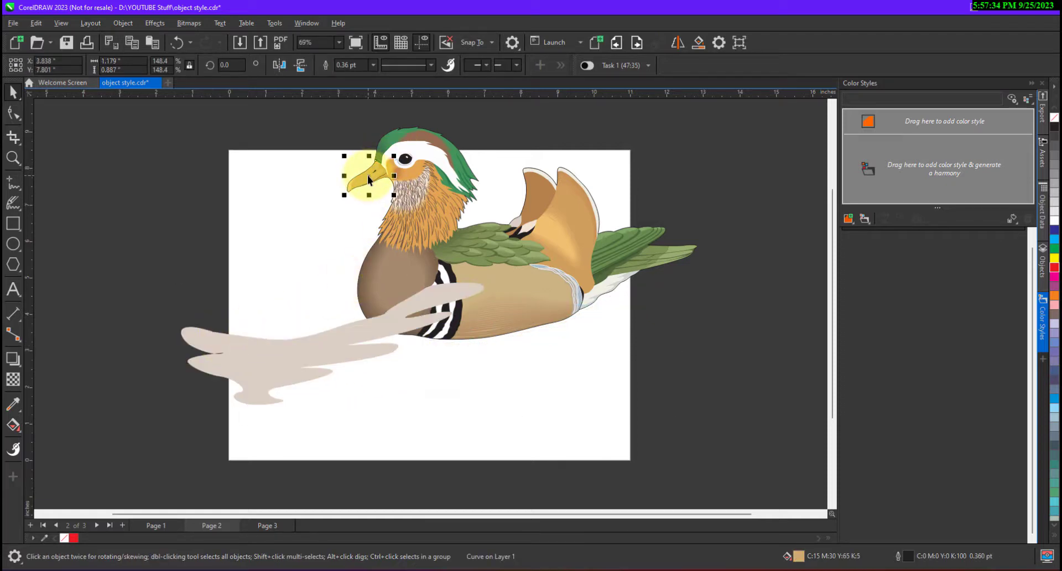
{"action": "left_click", "coordinate": [1053, 268]}
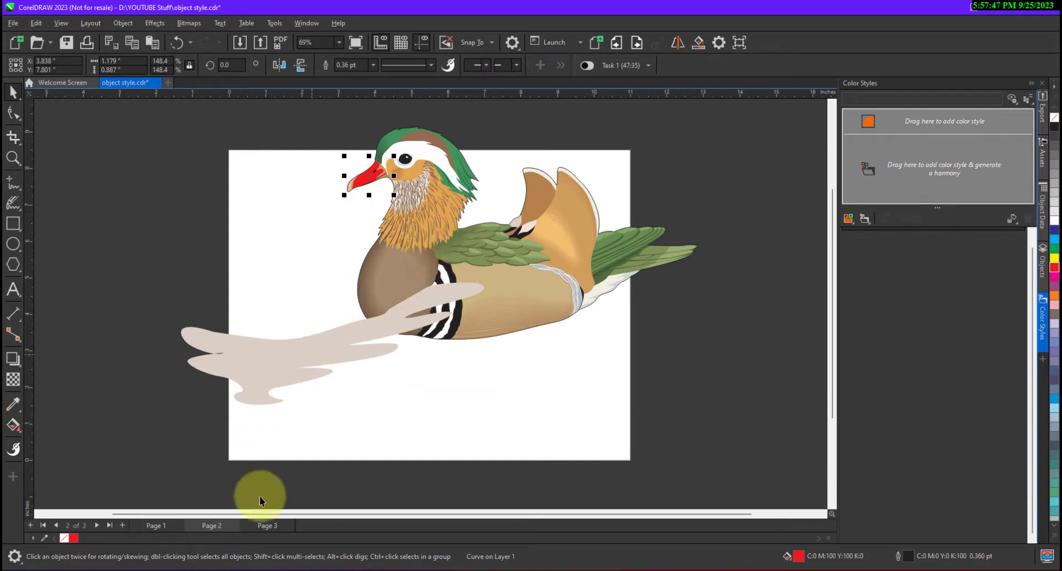
{"action": "left_click", "coordinate": [257, 527]}
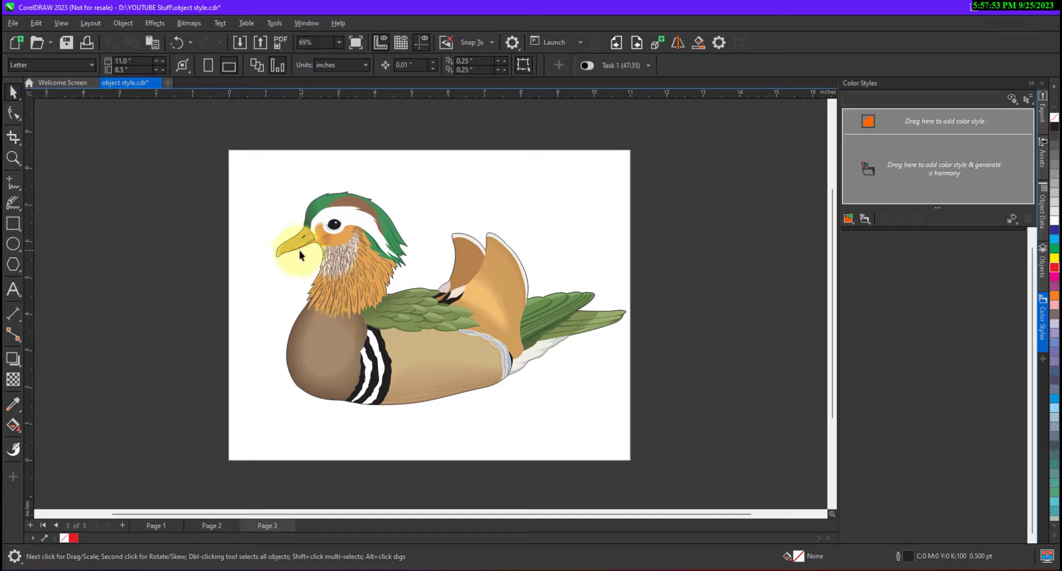
Drag the page 3 duck group toward the docker's 'Drag here to add color style & generate a harmony' area.
{"action": "left_click", "coordinate": [327, 297]}
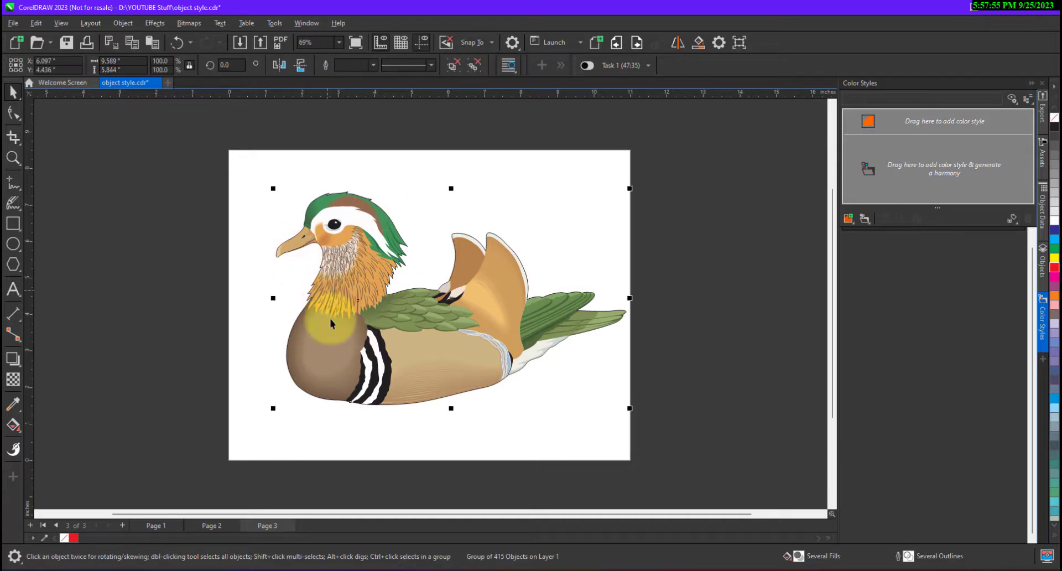
{"action": "right_click", "coordinate": [365, 331]}
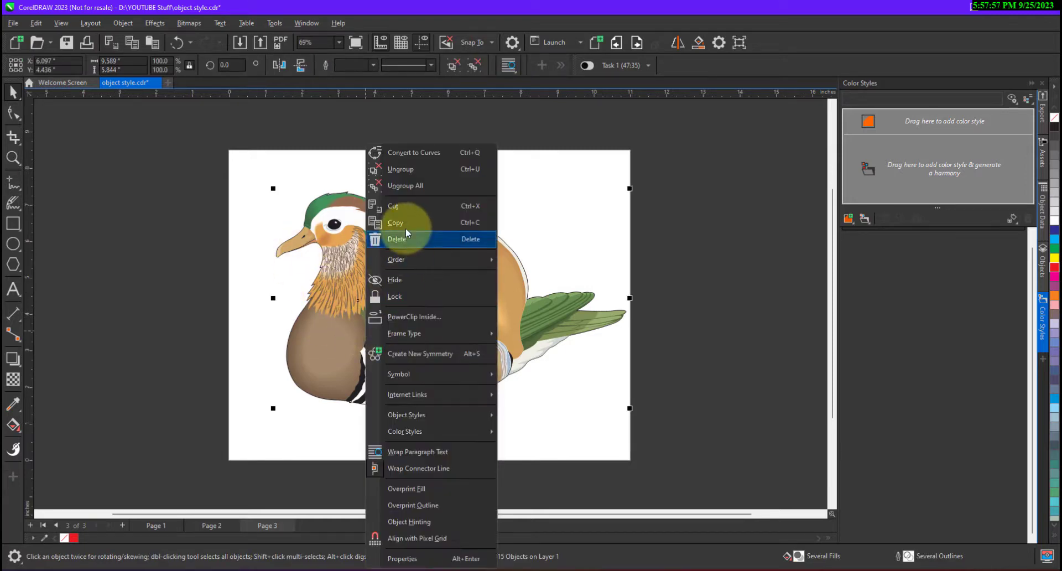
{"action": "left_click", "coordinate": [215, 281]}
{"action": "left_click_drag", "start_coordinate": [339, 340], "coordinate": [862, 192]}
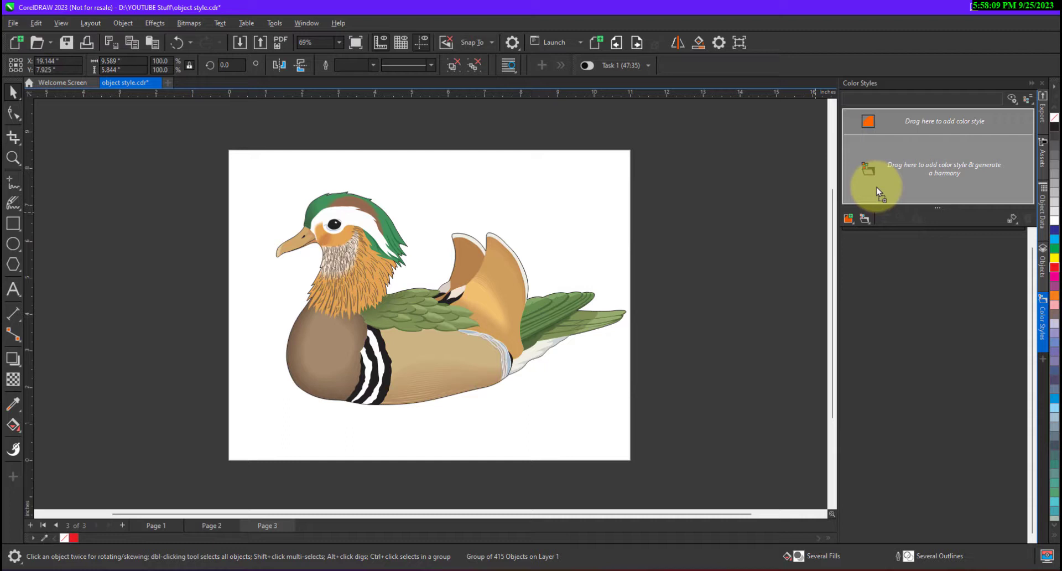
Generate the duck's colour styles converted to CMYK and grouped into 4 harmonies.
{"action": "left_click_drag", "start_coordinate": [877, 187], "coordinate": [877, 188]}
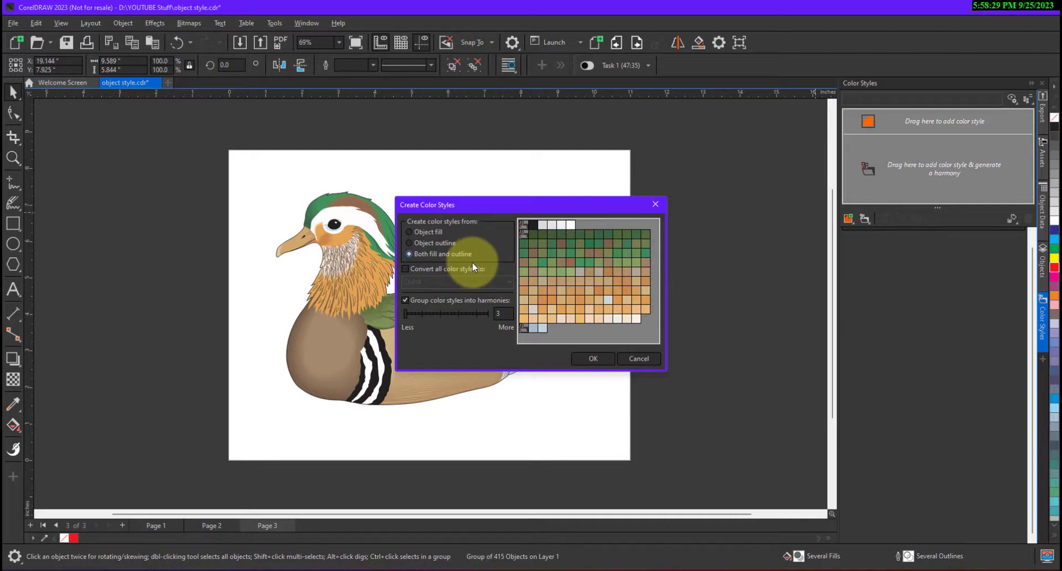
{"action": "left_click", "coordinate": [414, 270]}
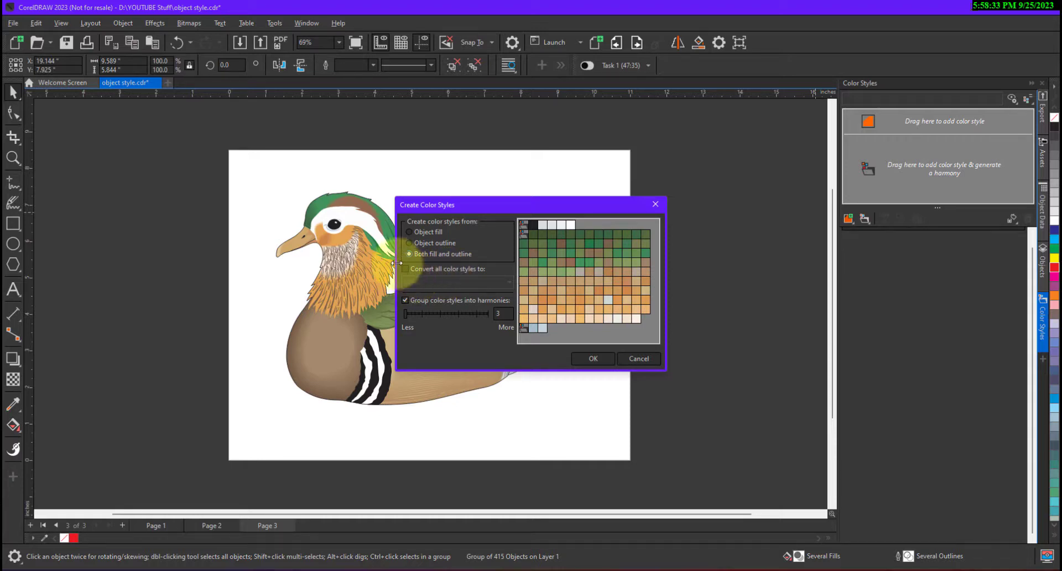
{"action": "left_click", "coordinate": [425, 282]}
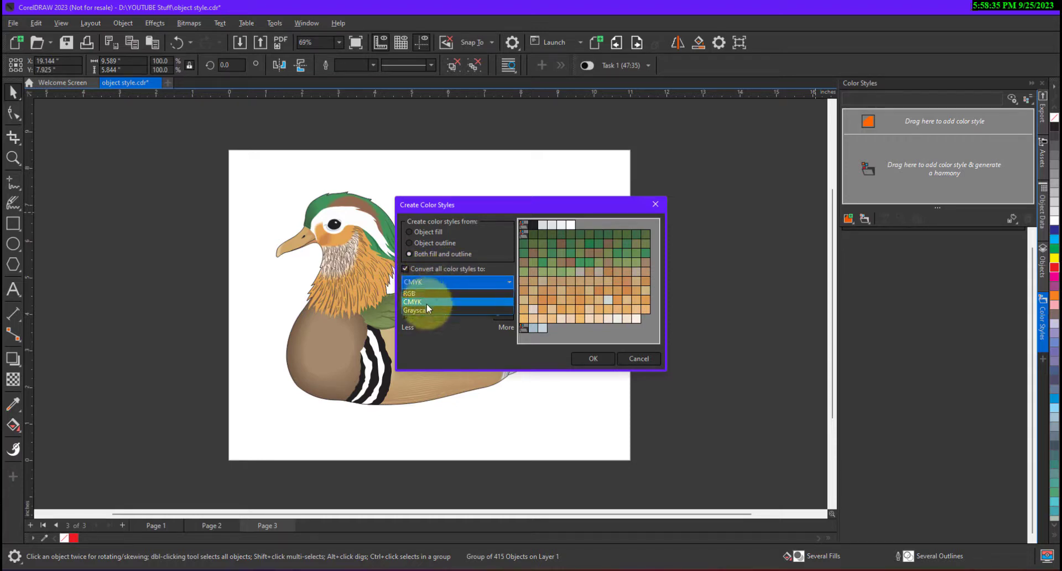
{"action": "left_click", "coordinate": [408, 272]}
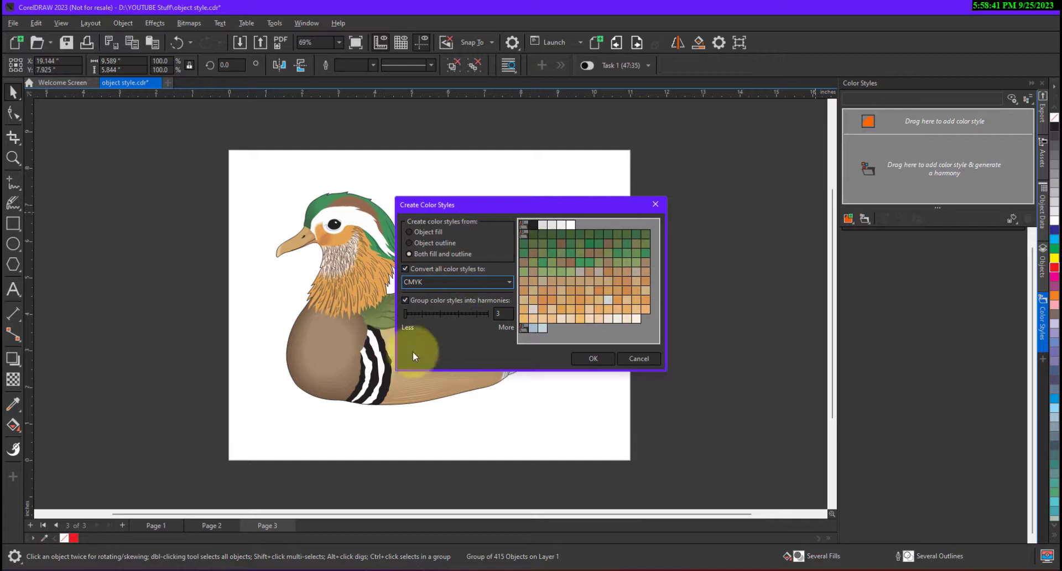
{"action": "left_click_drag", "start_coordinate": [545, 205], "coordinate": [609, 200]}
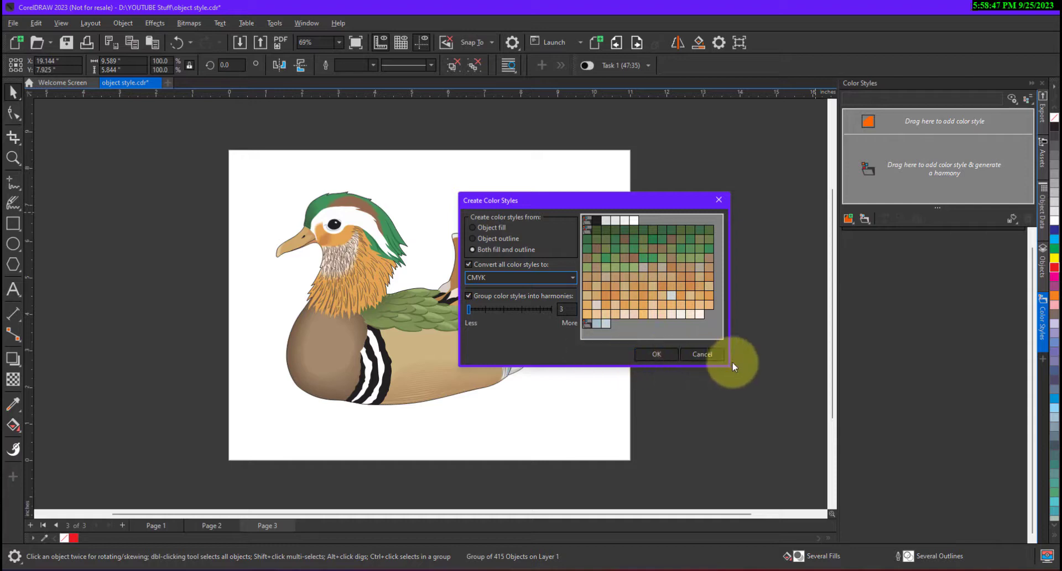
{"action": "left_click_drag", "start_coordinate": [730, 367], "coordinate": [809, 395]}
{"action": "left_click_drag", "start_coordinate": [470, 309], "coordinate": [469, 310]}
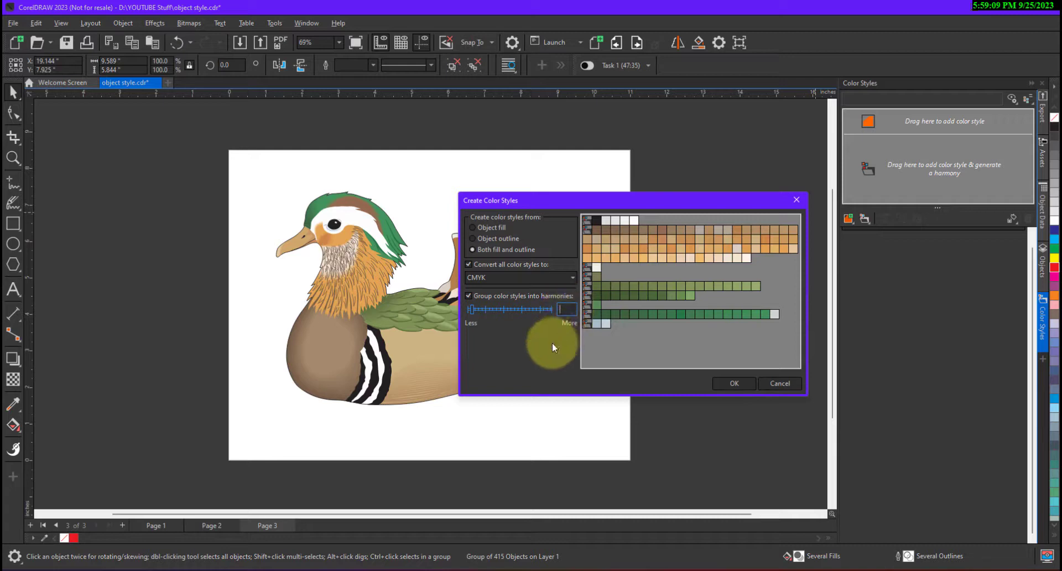
{"action": "type", "text": "4"}
{"action": "key", "text": "Tab"}
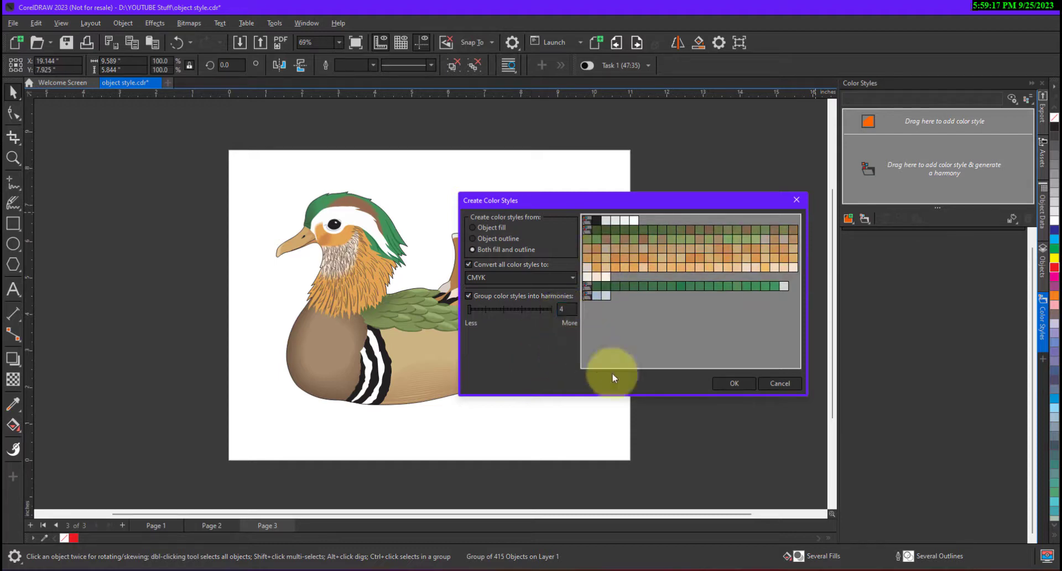
Confirm creating the duck's CMYK colour styles and open the green harmony in the editor.
{"action": "left_click", "coordinate": [734, 384]}
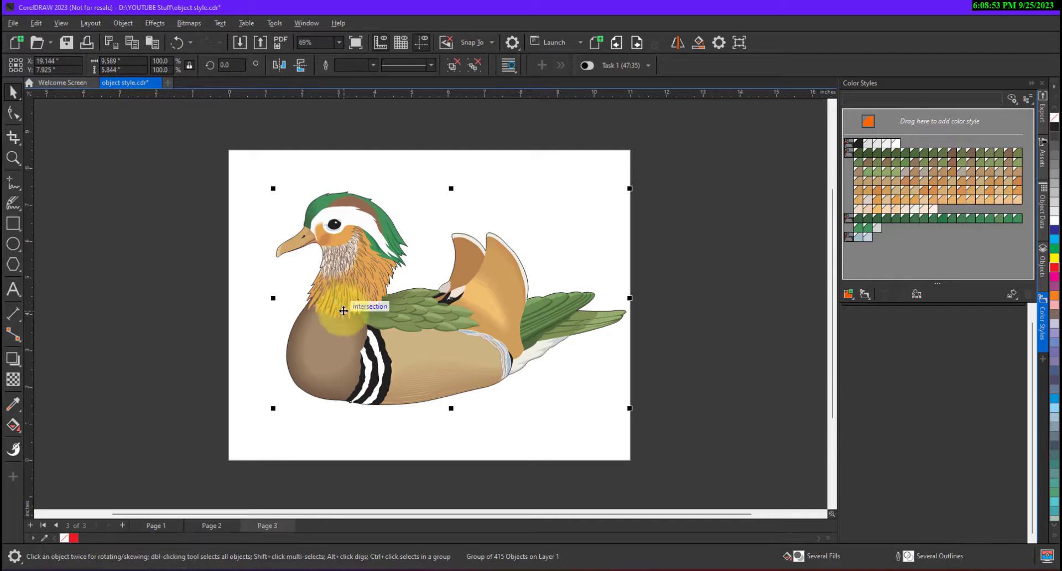
{"action": "left_click", "coordinate": [851, 223]}
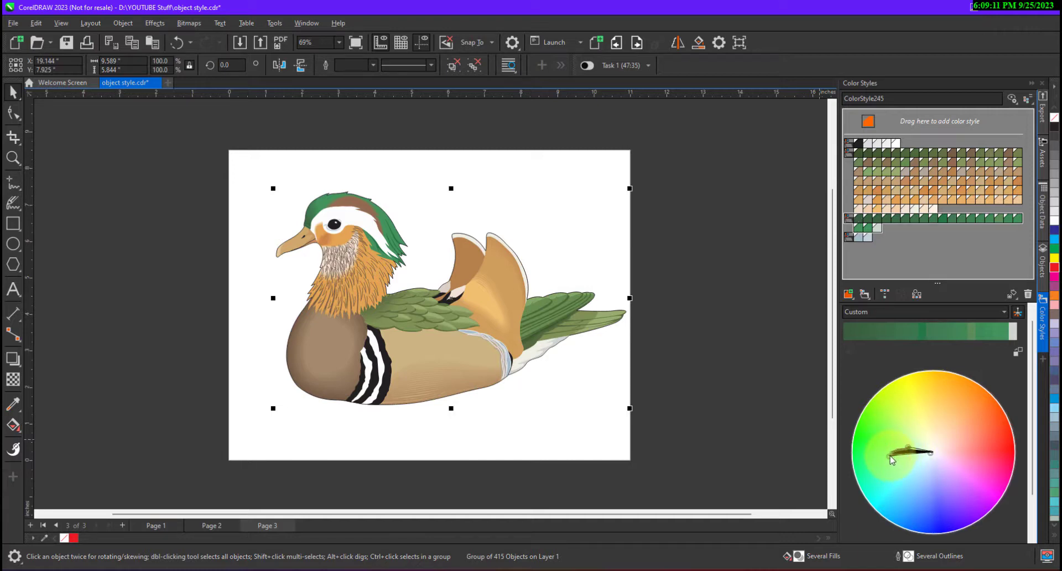
Rotate the harmony's hues on the colour wheel, turning the duck's browns teal and wings blue-purple.
{"action": "left_click_drag", "start_coordinate": [892, 459], "coordinate": [907, 512]}
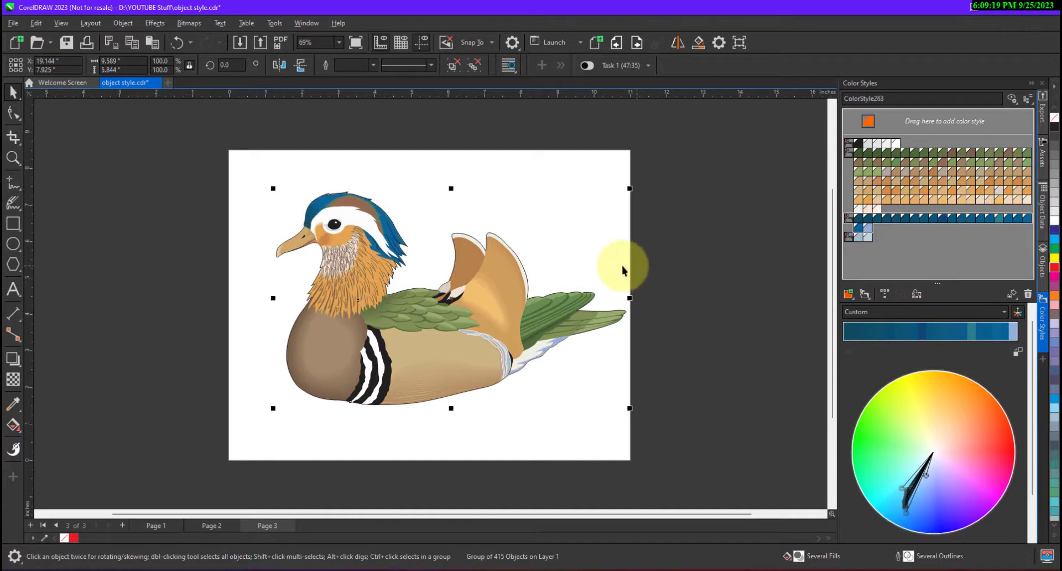
{"action": "scroll", "coordinate": [313, 210], "scroll_direction": "up", "scroll_amount": 1}
{"action": "scroll", "coordinate": [321, 199], "scroll_direction": "up", "scroll_amount": 1}
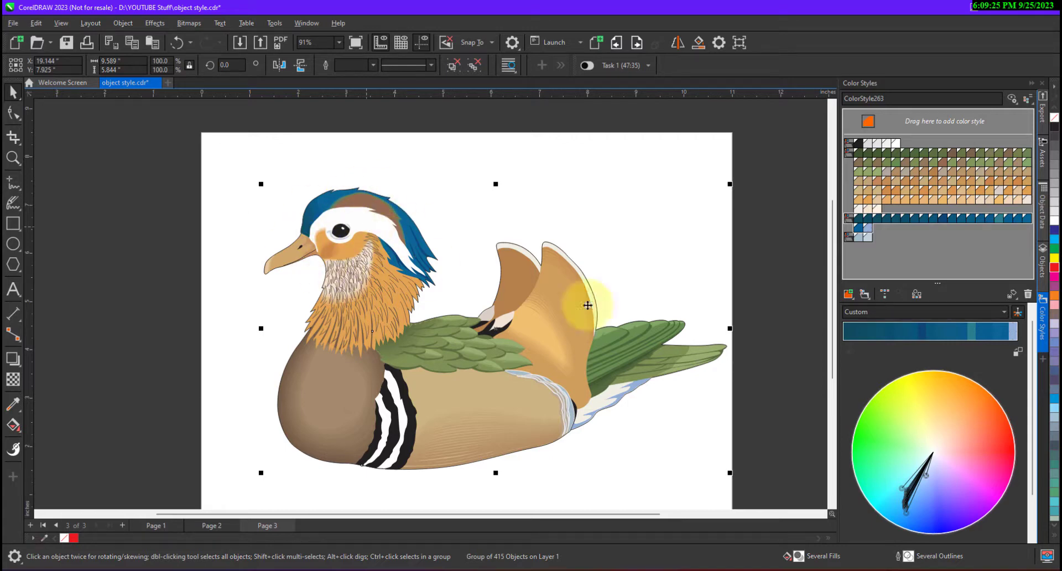
{"action": "left_click", "coordinate": [851, 152]}
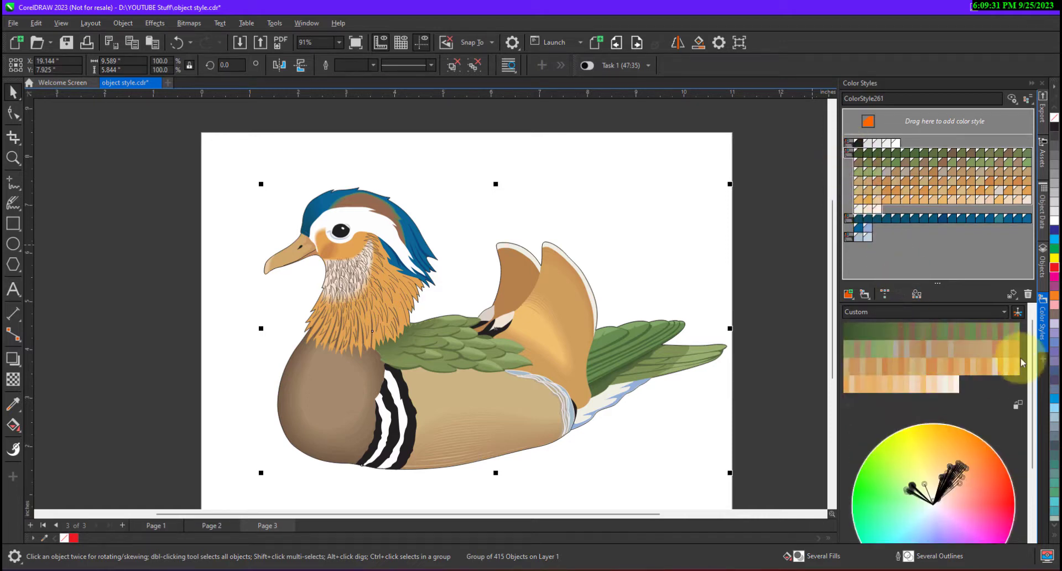
{"action": "scroll", "coordinate": [1035, 363], "scroll_direction": "down", "scroll_amount": 1}
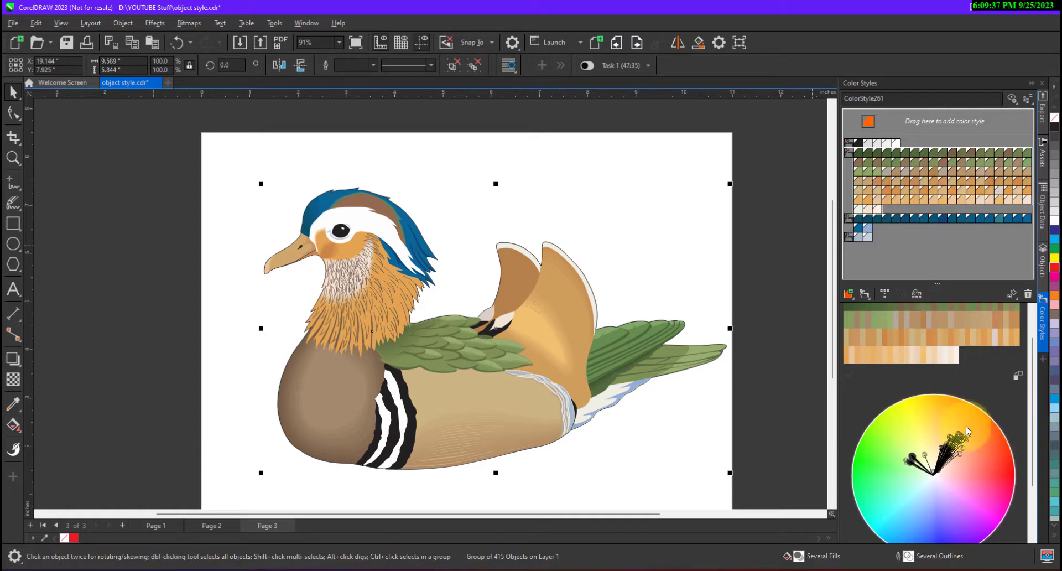
{"action": "left_click_drag", "start_coordinate": [967, 437], "coordinate": [875, 486]}
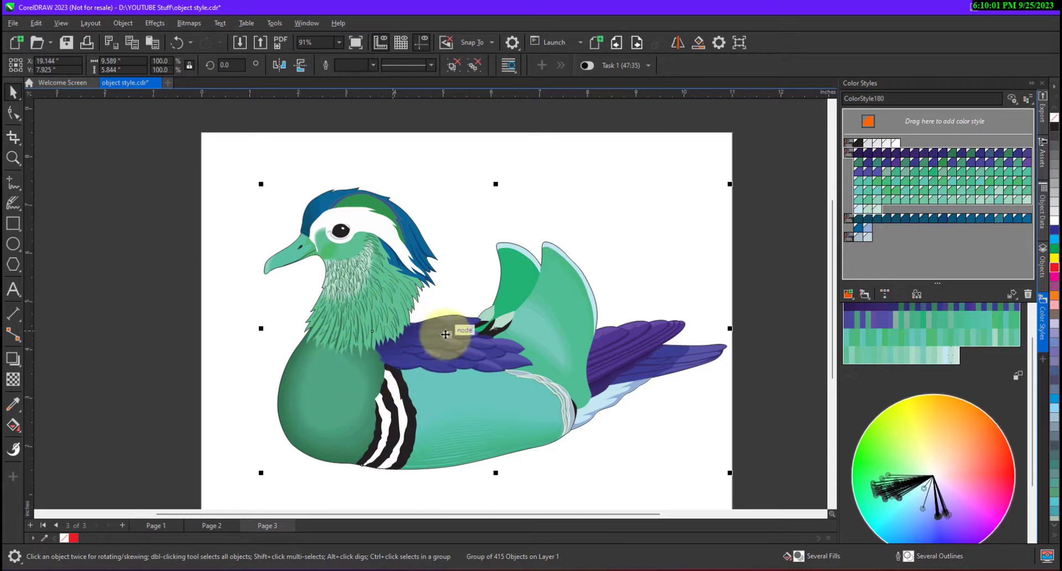
Drag a duck piece into the docker, adding ColorStyle202 (C15 M0 Y0 K25) as a new harmony group.
{"action": "left_click_drag", "start_coordinate": [450, 349], "coordinate": [883, 172]}
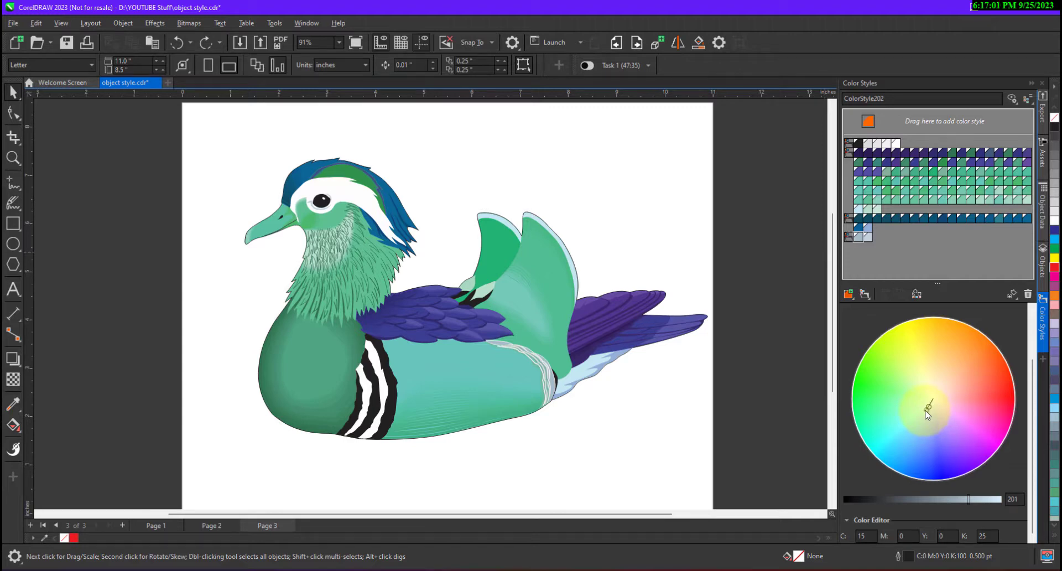
Recolour a chosen style toward blue-violet and turn ColorStyle167 from pale grey to deep blue C98 M86 Y0 K0.
{"action": "left_click_drag", "start_coordinate": [928, 416], "coordinate": [871, 243]}
{"action": "scroll", "coordinate": [526, 357], "scroll_direction": "up", "scroll_amount": 2}
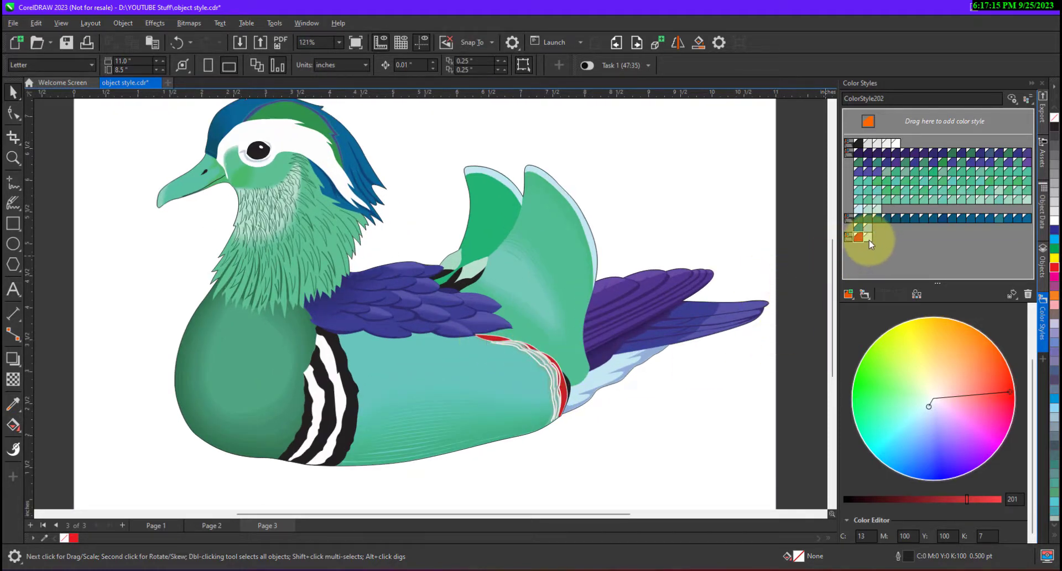
{"action": "left_click", "coordinate": [870, 243]}
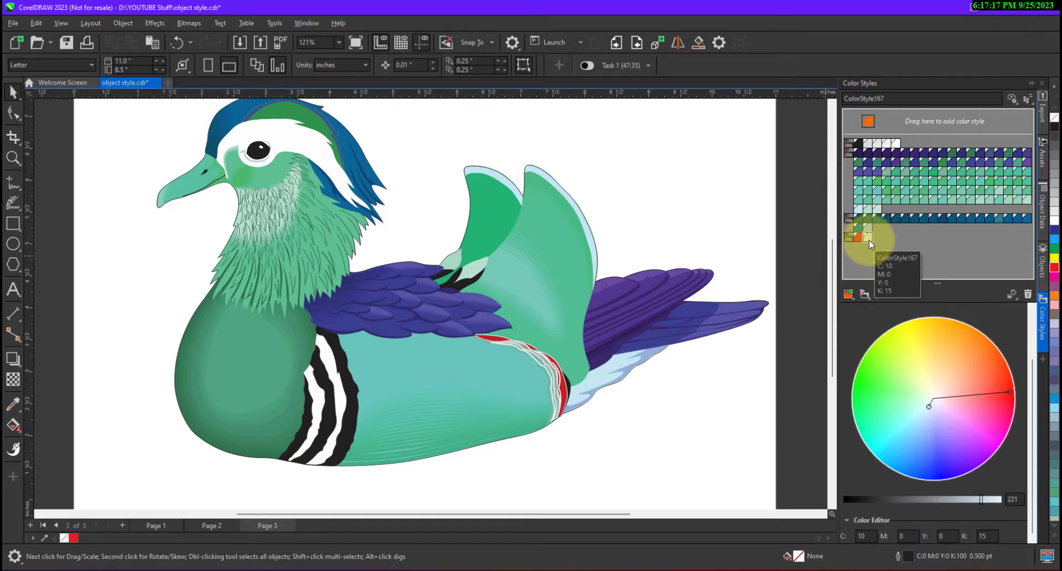
{"action": "left_click", "coordinate": [926, 410]}
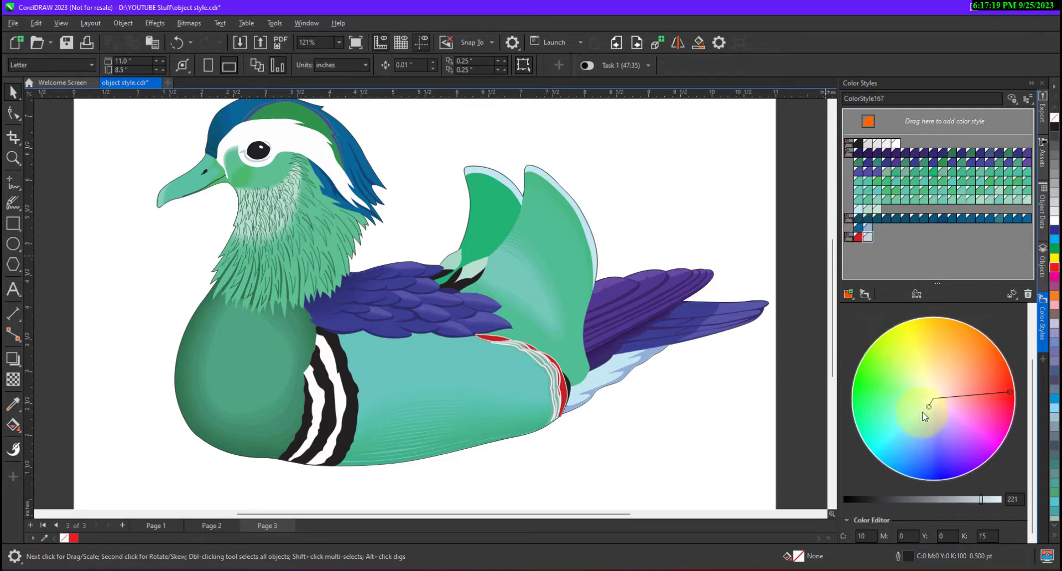
{"action": "left_click_drag", "start_coordinate": [927, 410], "coordinate": [940, 475]}
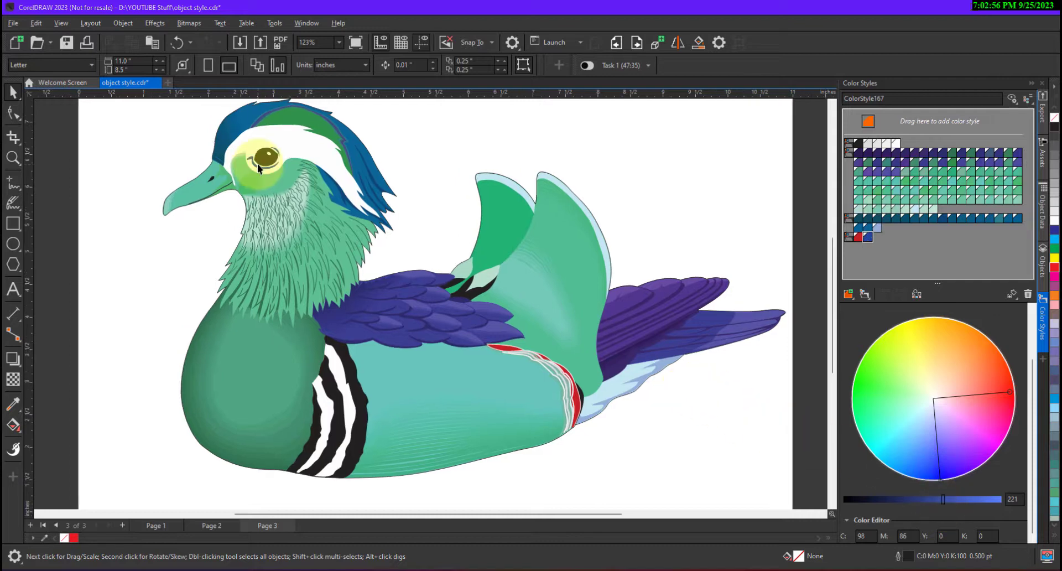
Shift the eye-ring colour's hue toward purple, zoom out, and return to Page 2.
{"action": "left_click", "coordinate": [257, 163]}
{"action": "scroll", "coordinate": [255, 169], "scroll_direction": "up", "scroll_amount": 2}
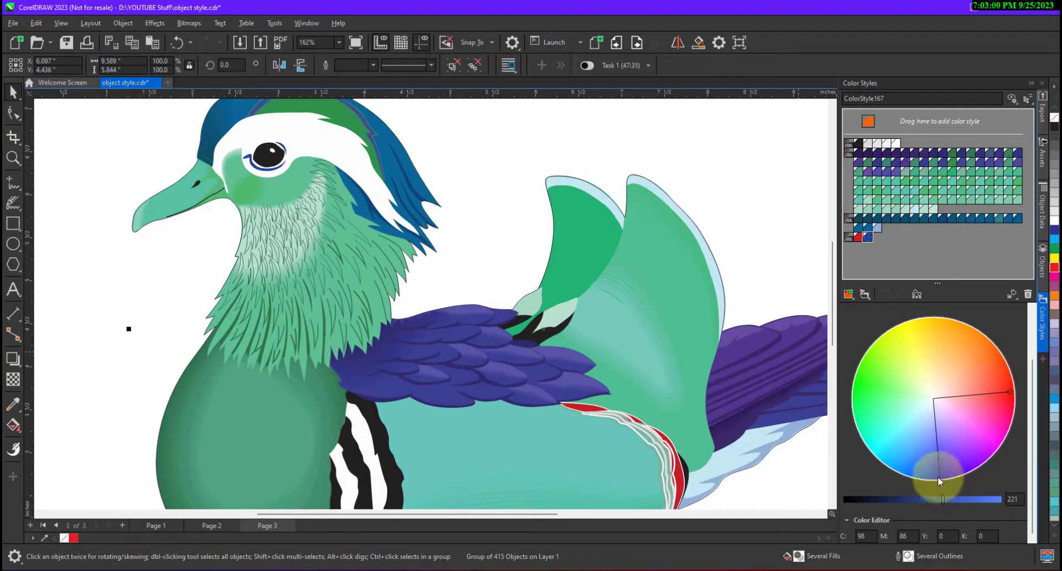
{"action": "left_click_drag", "start_coordinate": [940, 480], "coordinate": [977, 454]}
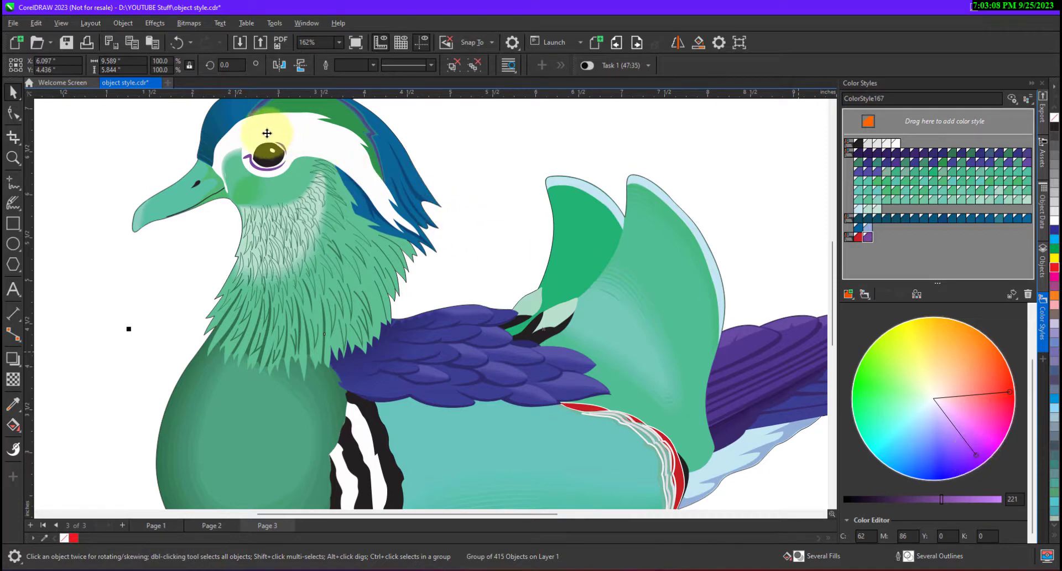
{"action": "scroll", "coordinate": [255, 135], "scroll_direction": "up", "scroll_amount": 1}
{"action": "scroll", "coordinate": [255, 135], "scroll_direction": "up", "scroll_amount": 2}
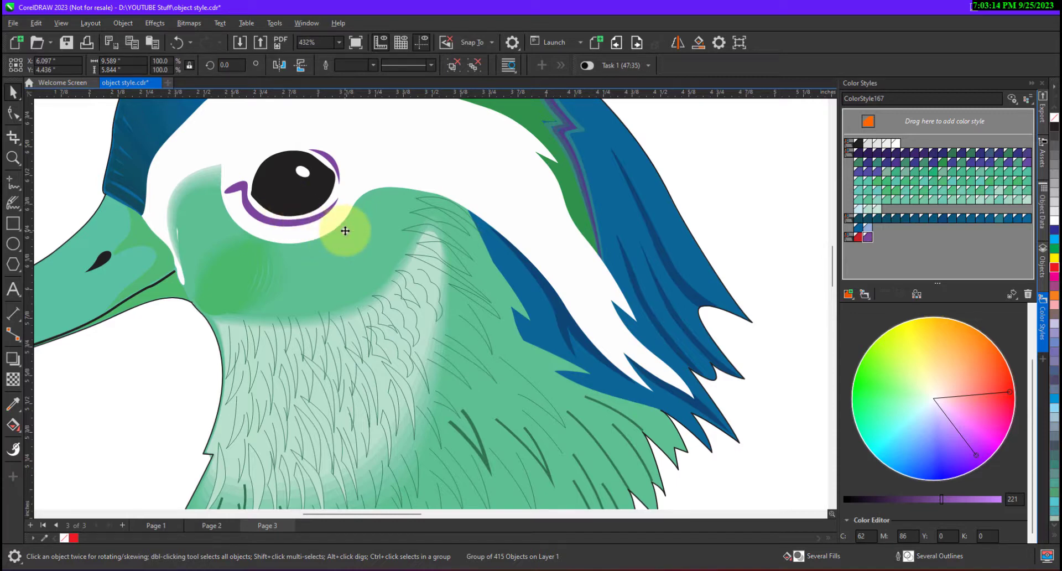
{"action": "scroll", "coordinate": [346, 230], "scroll_direction": "down", "scroll_amount": 5}
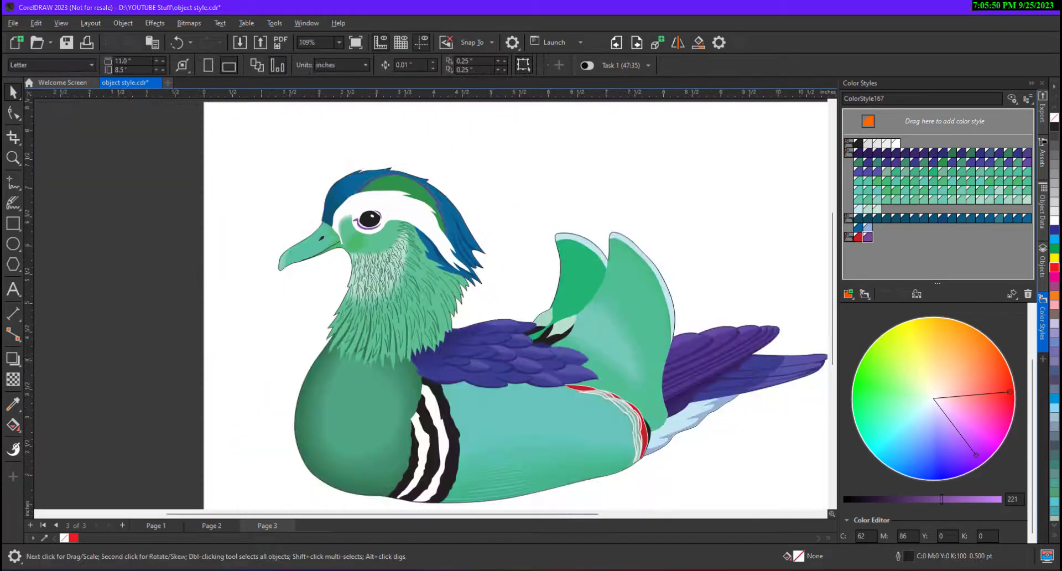
{"action": "key", "text": "Escape"}
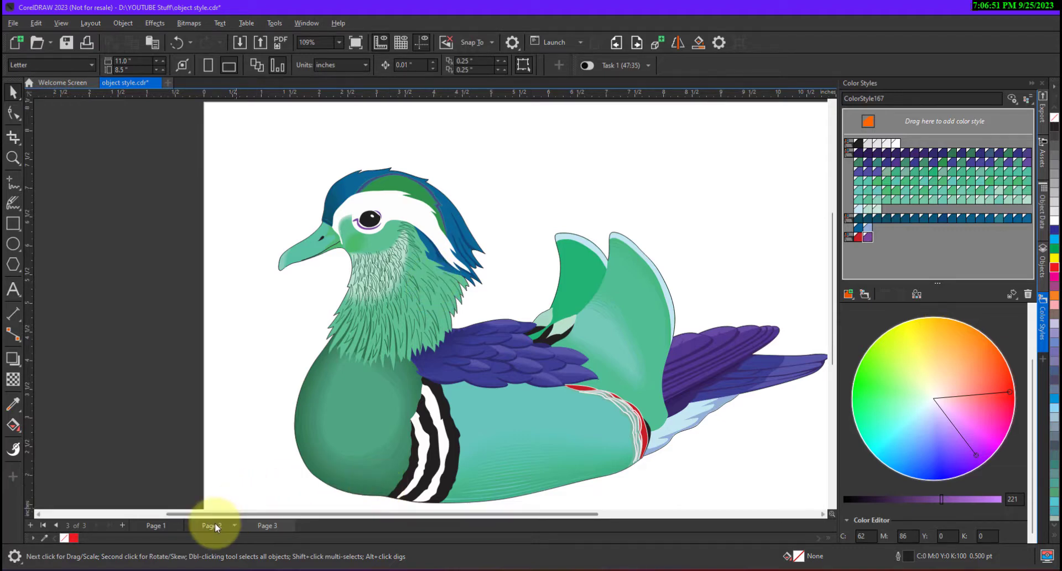
{"action": "left_click", "coordinate": [214, 522]}
Delete the grey brushstroke, group the 388 duck parts, and centre the group on the page.
{"action": "scroll", "coordinate": [371, 304], "scroll_direction": "down", "scroll_amount": 3}
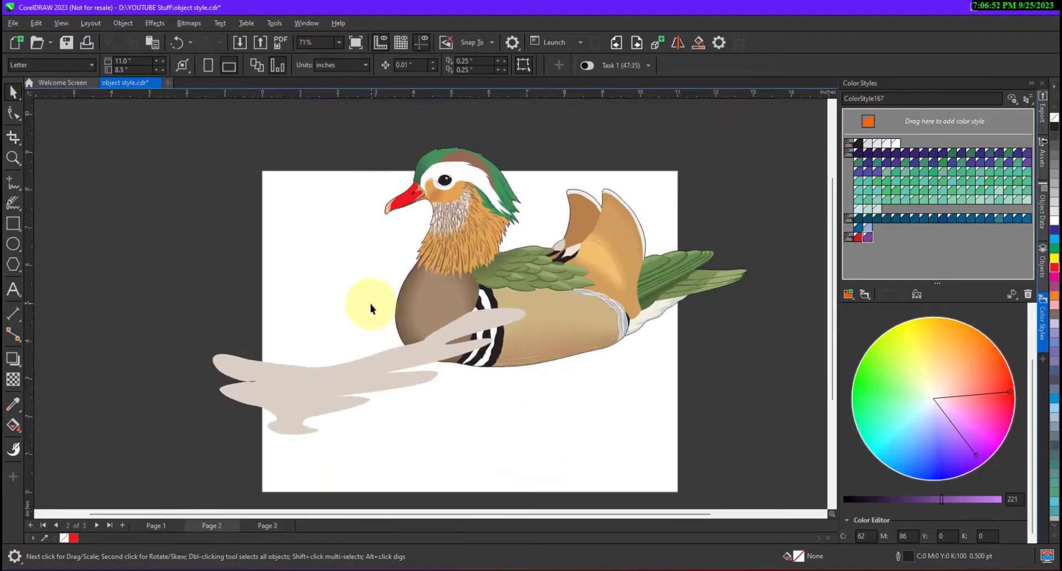
{"action": "left_click", "coordinate": [336, 359]}
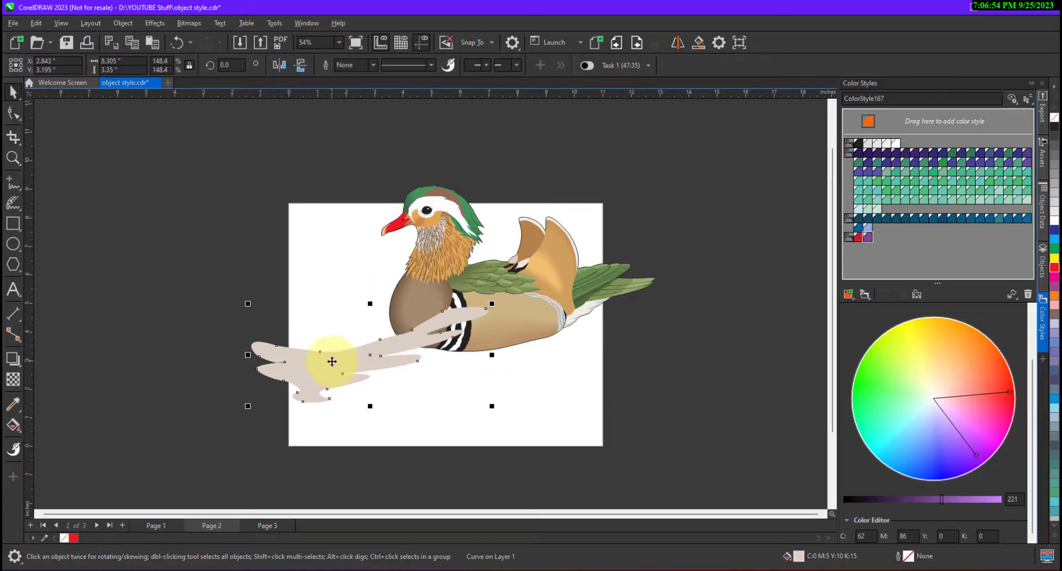
{"action": "key", "text": "Delete"}
{"action": "left_click", "coordinate": [422, 312]}
{"action": "left_click_drag", "start_coordinate": [325, 162], "coordinate": [716, 408]}
{"action": "right_click", "coordinate": [522, 316]}
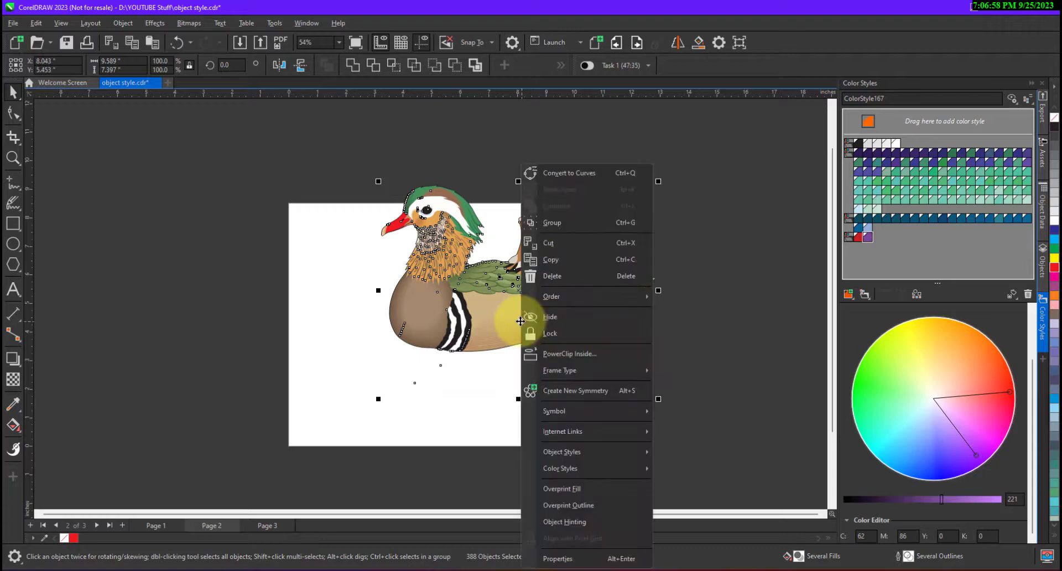
{"action": "left_click", "coordinate": [549, 224]}
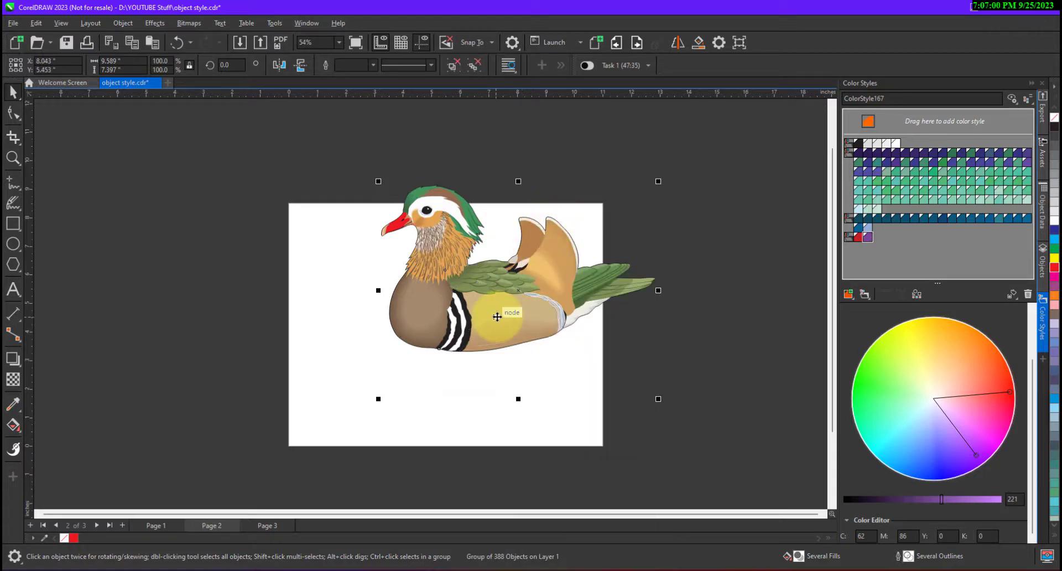
{"action": "key", "text": "p"}
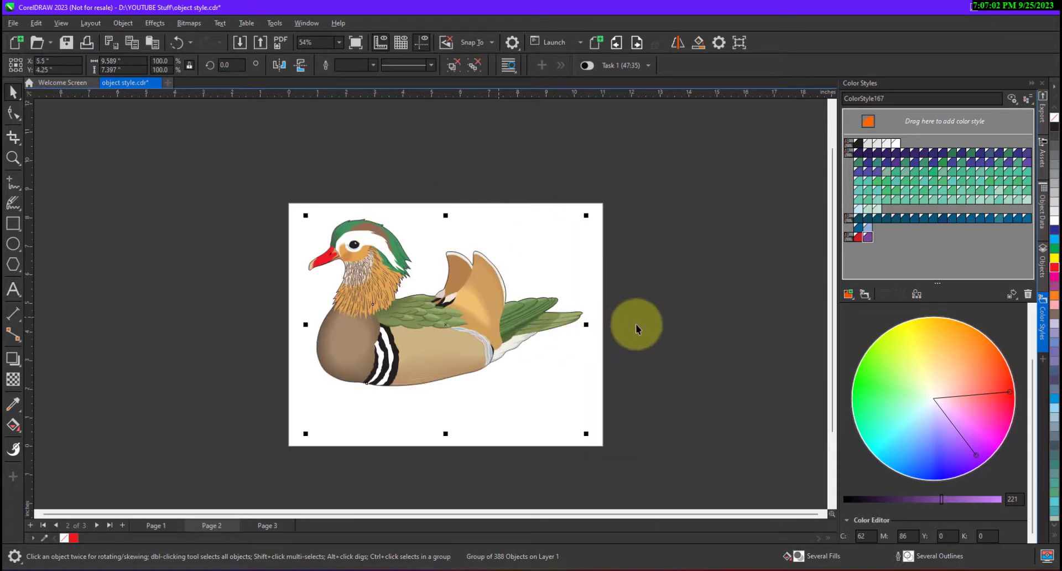
Delete every colour harmony and colour style row from the Color Styles docker.
{"action": "left_click", "coordinate": [856, 239]}
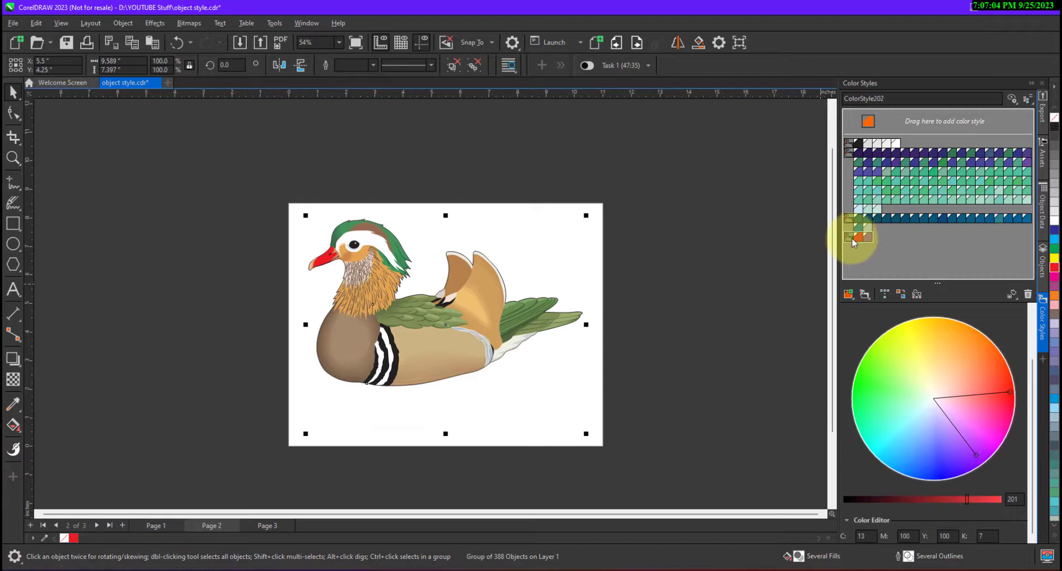
{"action": "key", "text": "Delete"}
{"action": "left_click", "coordinate": [848, 221]}
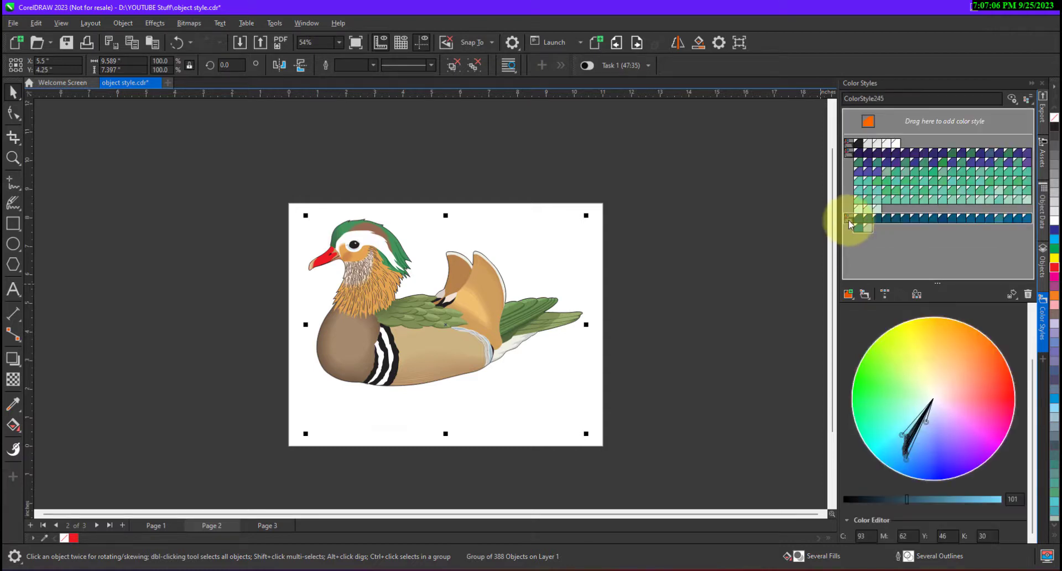
{"action": "key", "text": "Delete"}
{"action": "left_click", "coordinate": [849, 152]}
{"action": "key", "text": "Delete"}
{"action": "left_click", "coordinate": [848, 143]}
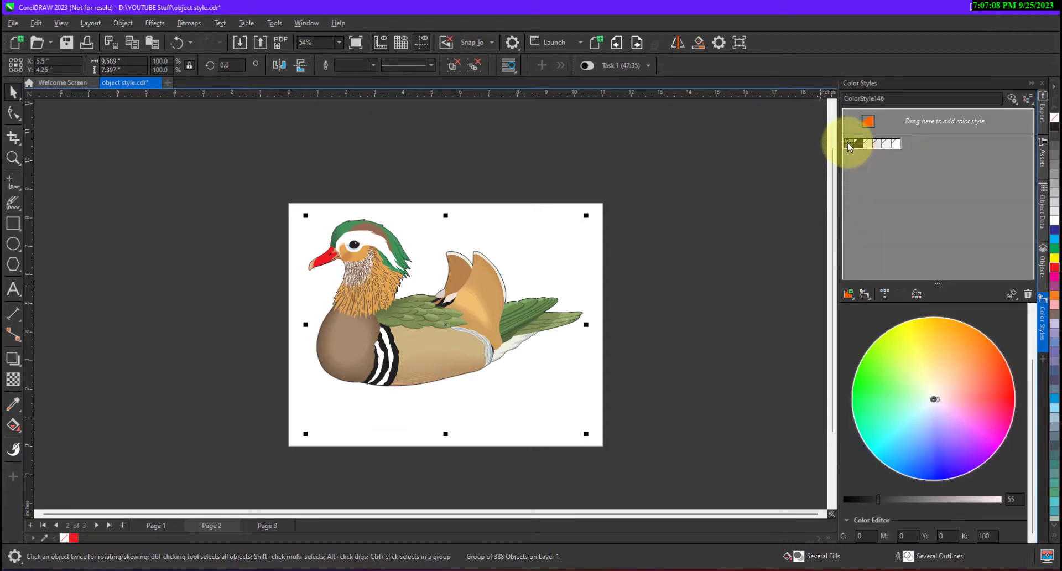
{"action": "key", "text": "Delete"}
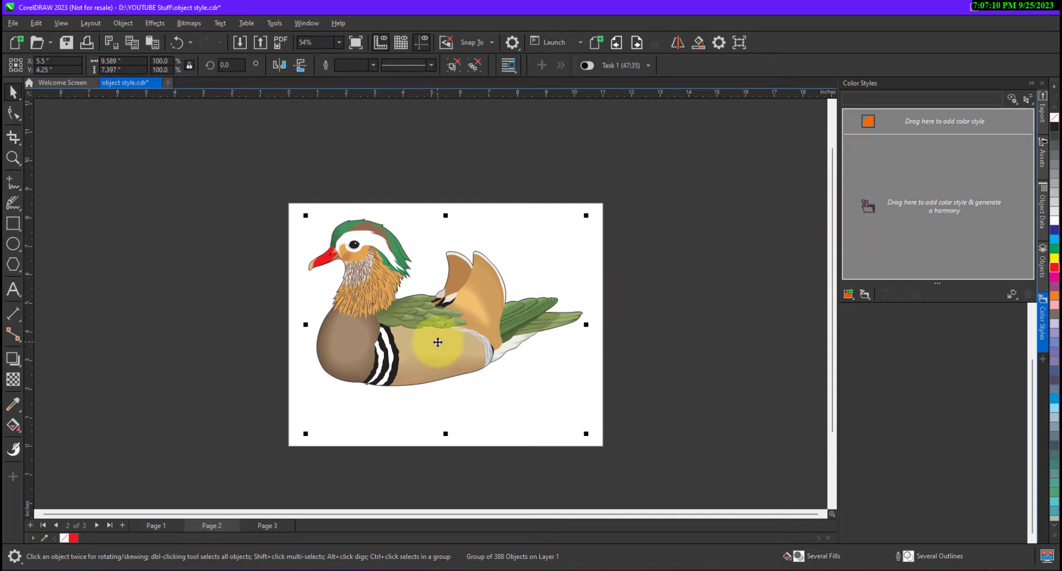
Create CMYK colour styles from the duck's fills and outlines, grouped into 1 harmony.
{"action": "left_click_drag", "start_coordinate": [437, 343], "coordinate": [907, 274]}
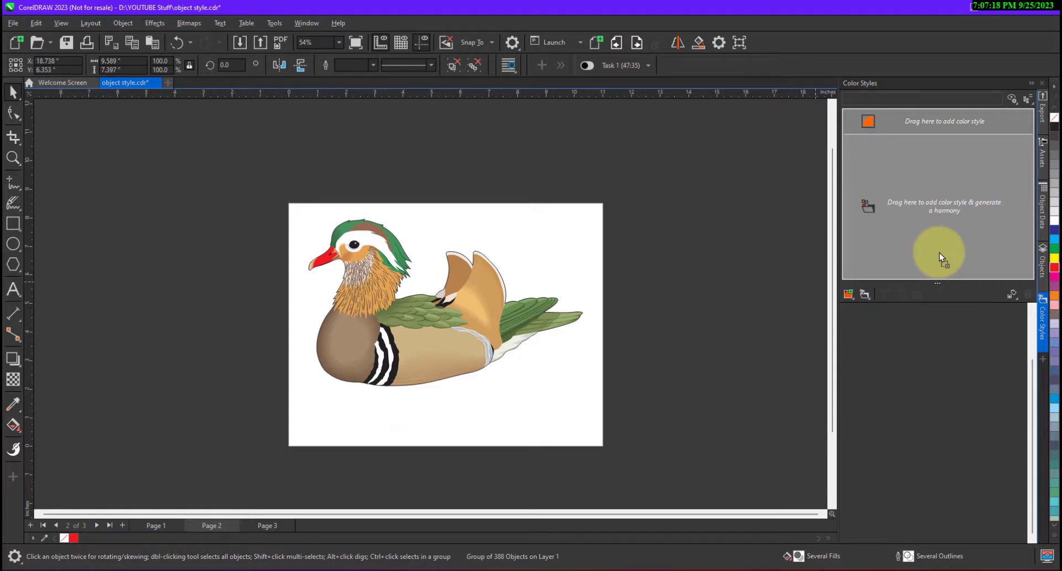
{"action": "left_click_drag", "start_coordinate": [940, 254], "coordinate": [939, 254]}
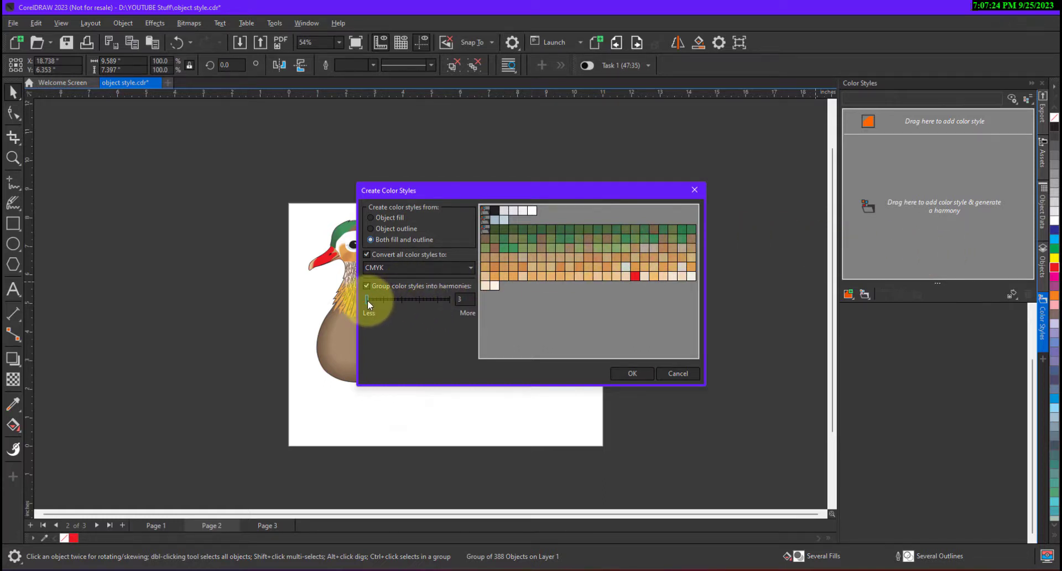
{"action": "mouse_move", "coordinate": [368, 300]}
{"action": "left_mouse_down"}
{"action": "mouse_move", "coordinate": [378, 301]}
{"action": "mouse_move", "coordinate": [364, 301]}
{"action": "left_mouse_up"}
{"action": "double_click", "coordinate": [464, 300]}
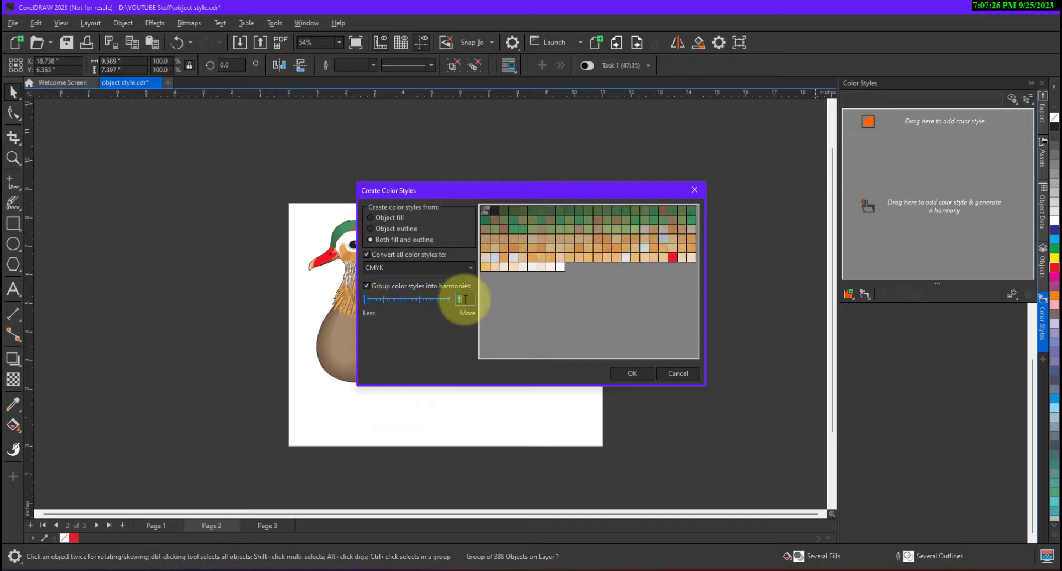
{"action": "left_click", "coordinate": [465, 299]}
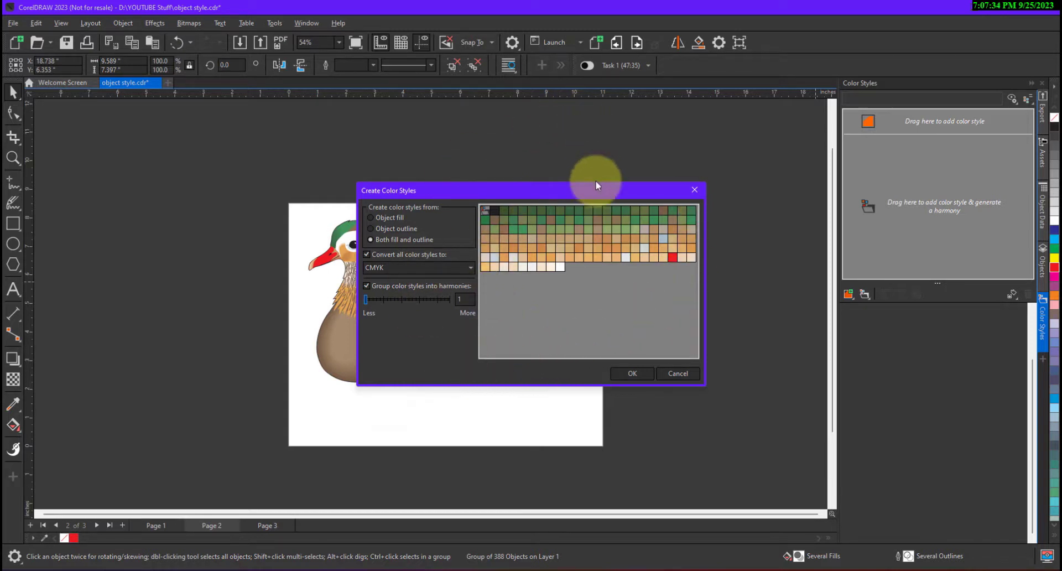
{"action": "left_click", "coordinate": [626, 374]}
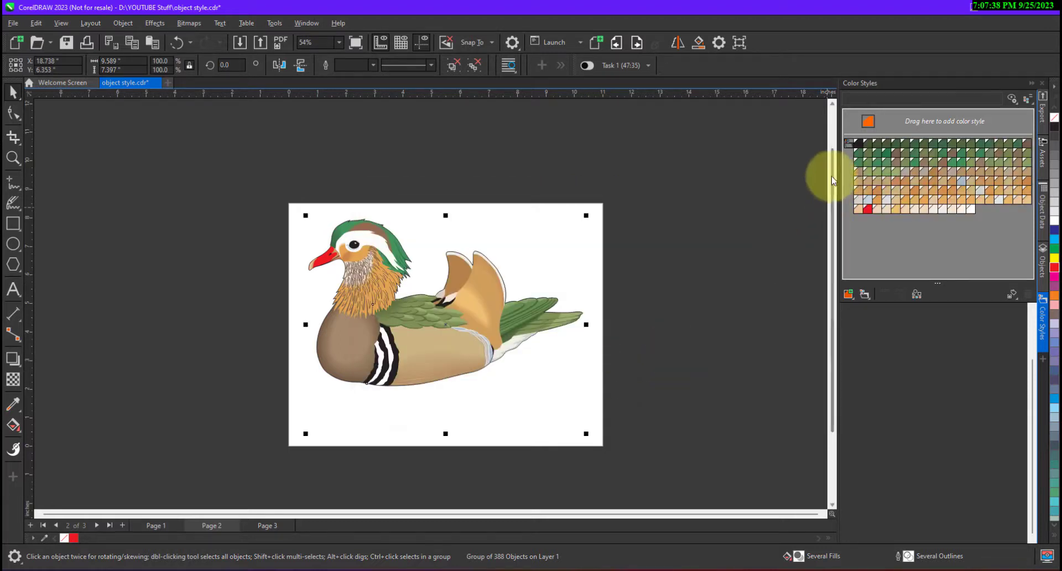
Rotate the duck's harmony toward red-orange and place a copy of the duck beside the page.
{"action": "left_click", "coordinate": [849, 145]}
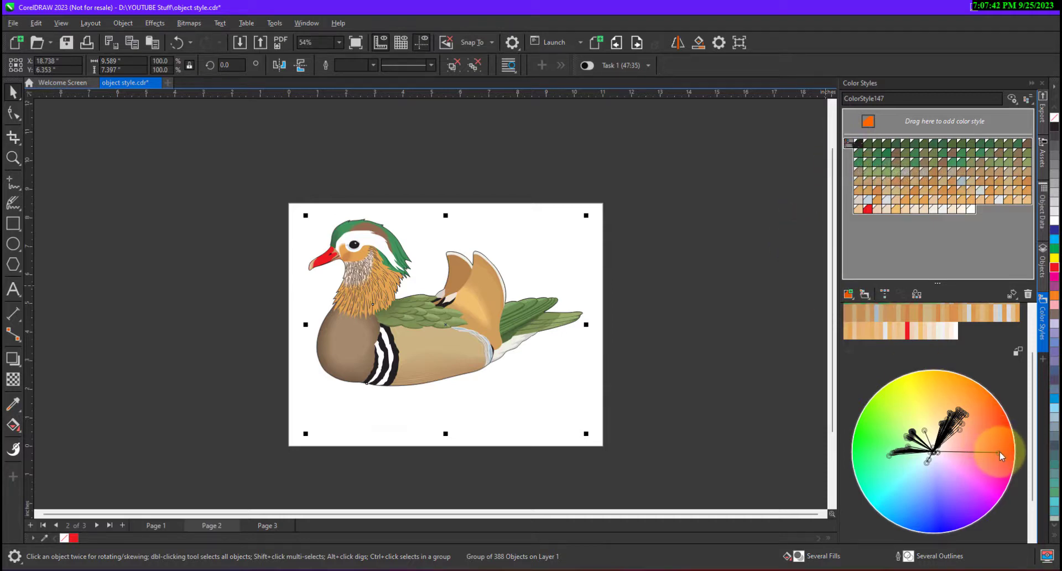
{"action": "left_click_drag", "start_coordinate": [1000, 453], "coordinate": [988, 499]}
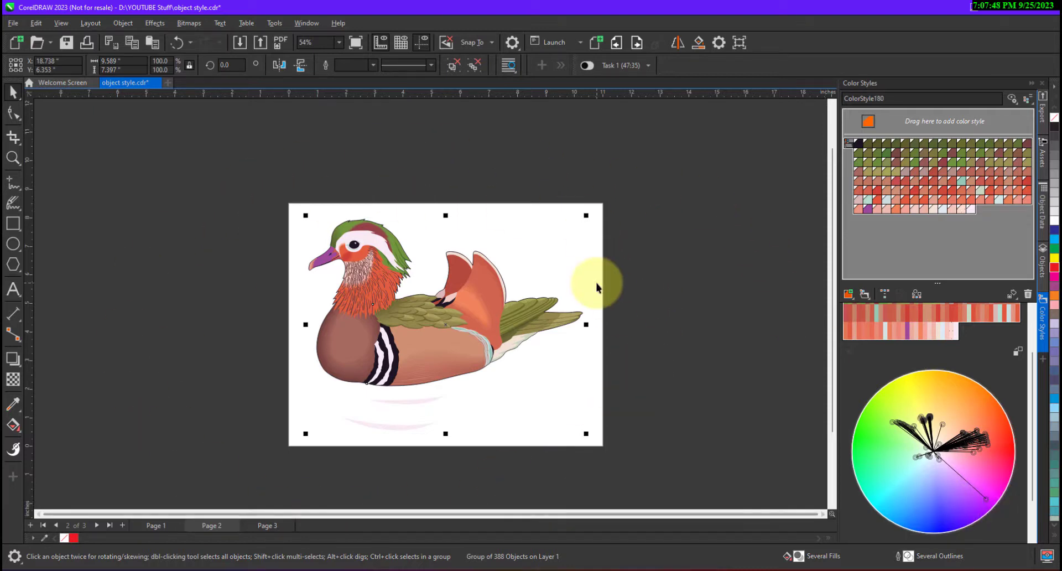
{"action": "left_click_drag", "start_coordinate": [362, 359], "coordinate": [666, 364]}
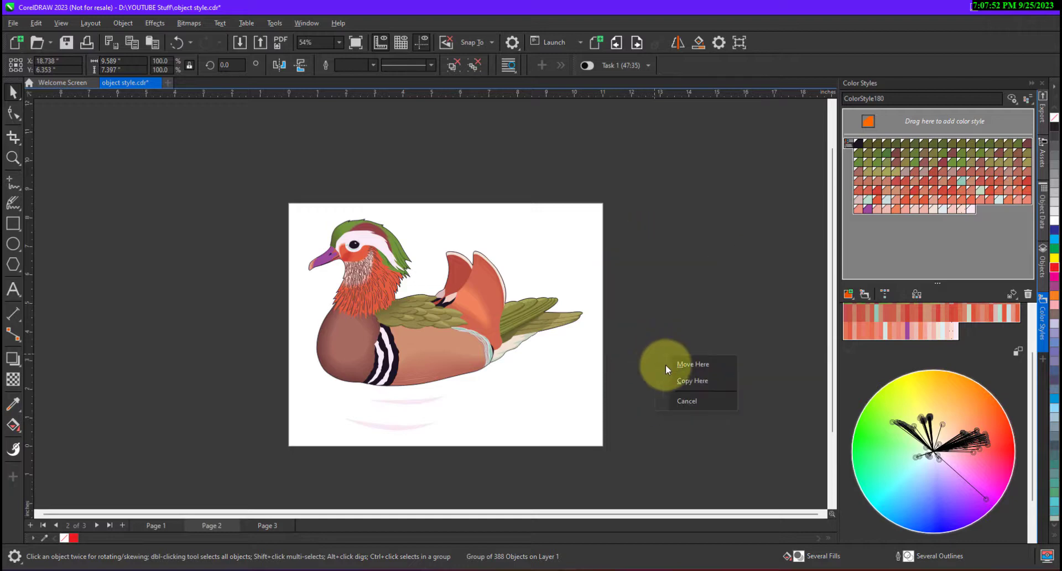
{"action": "left_click", "coordinate": [691, 381]}
Break the duck copy's link to colour styles so it keeps its red-orange colours.
{"action": "scroll", "coordinate": [449, 381], "scroll_direction": "down", "scroll_amount": 4}
{"action": "scroll", "coordinate": [645, 371], "scroll_direction": "up", "scroll_amount": 3}
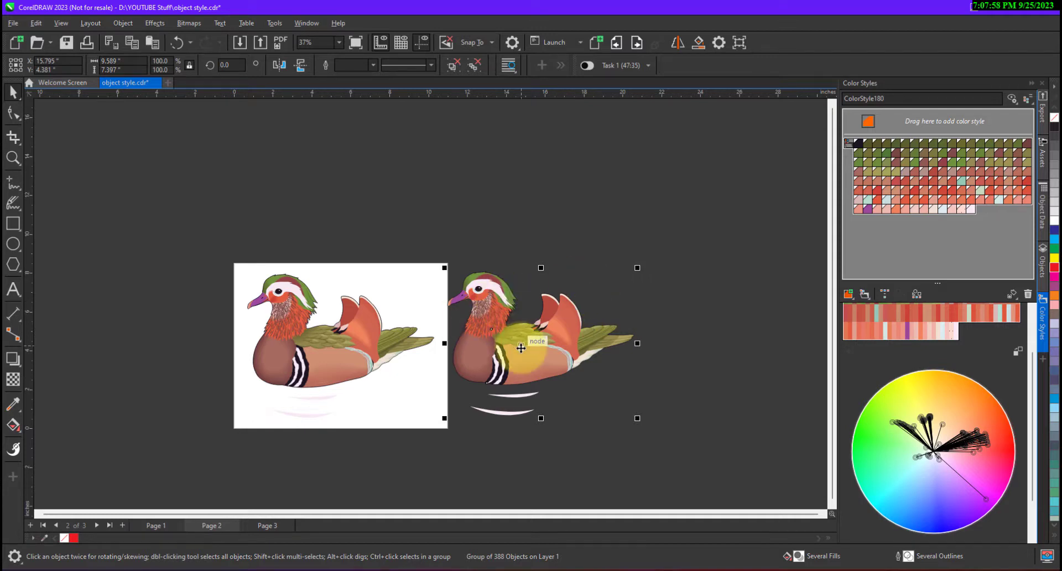
{"action": "right_click", "coordinate": [522, 347]}
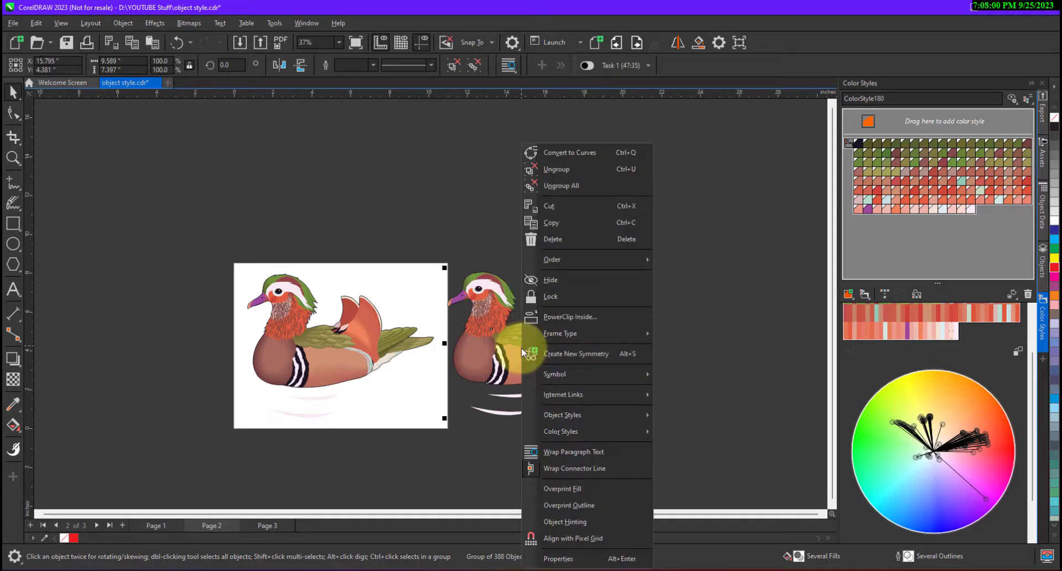
{"action": "mouse_move", "coordinate": [564, 431]}
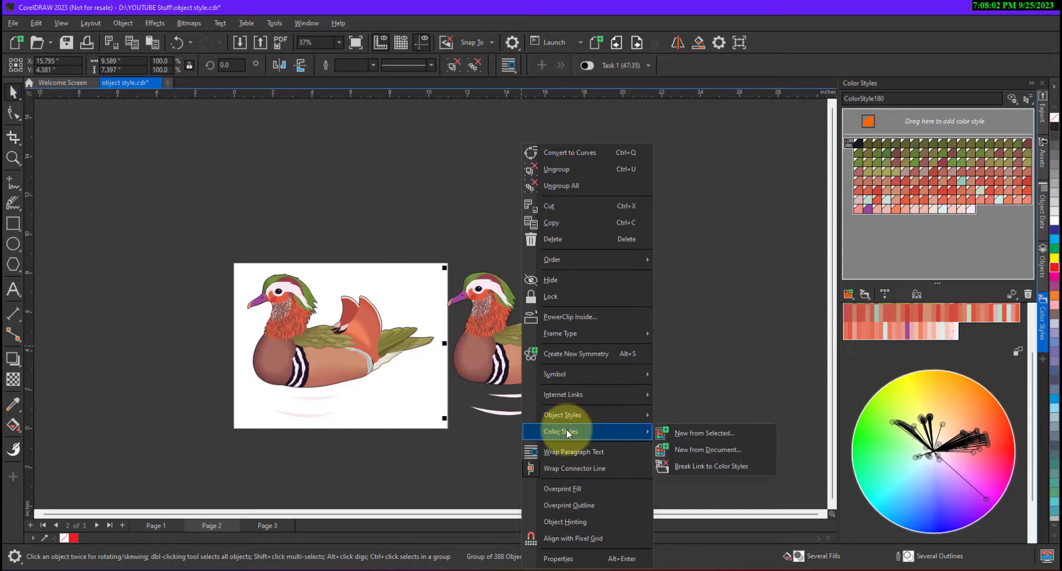
{"action": "left_click", "coordinate": [699, 469]}
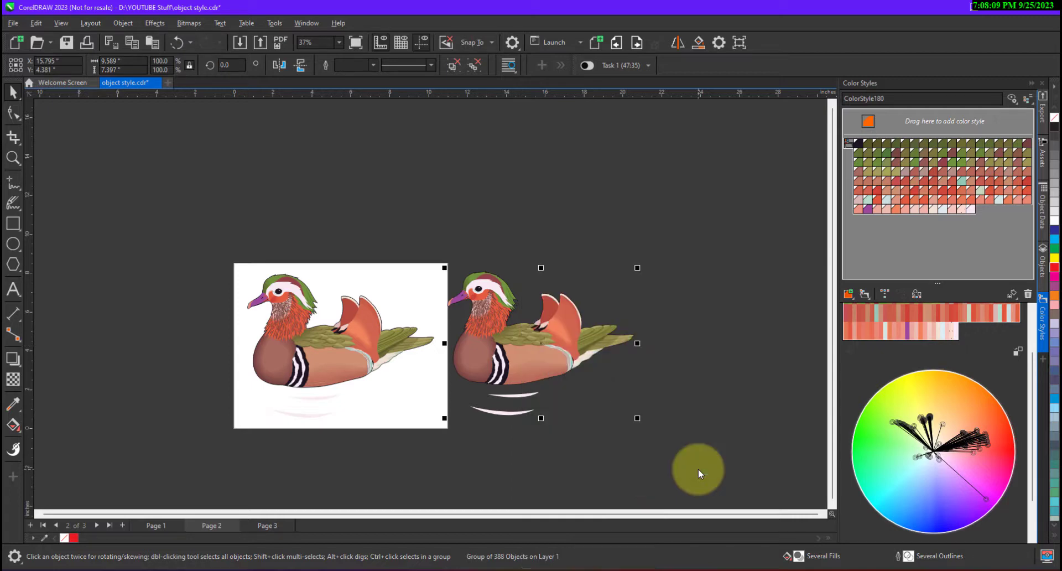
Rotate the page duck's harmony toward blue-purple and right-drag the duck upward.
{"action": "left_click", "coordinate": [296, 352]}
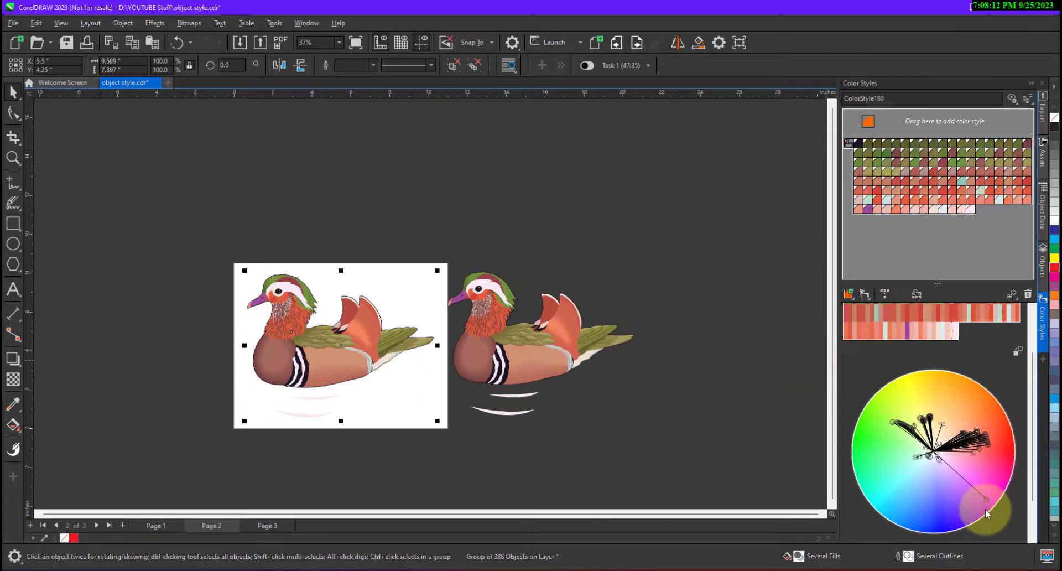
{"action": "left_click_drag", "start_coordinate": [990, 501], "coordinate": [856, 500]}
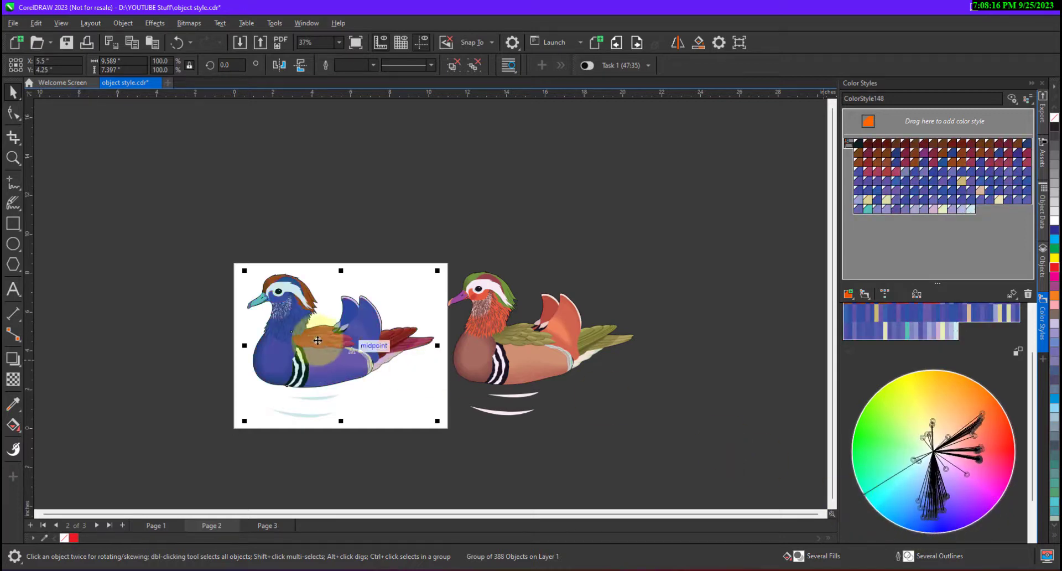
{"action": "left_click_drag", "start_coordinate": [344, 367], "coordinate": [418, 233]}
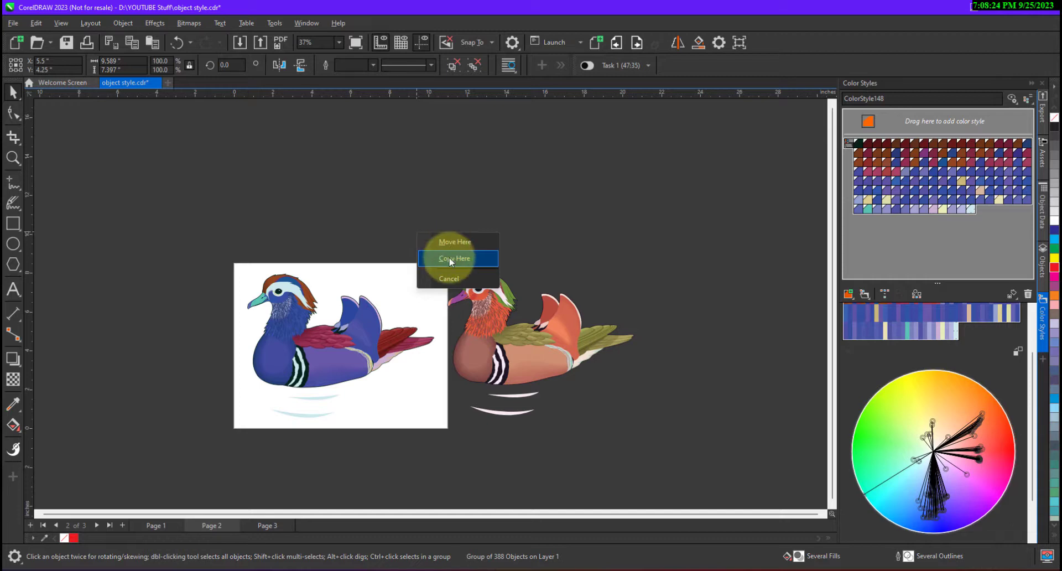
Place an unlinked blue-purple duck copy above the page, then rotate the harmony toward yellow-green.
{"action": "left_click", "coordinate": [449, 259]}
{"action": "right_click", "coordinate": [426, 218]}
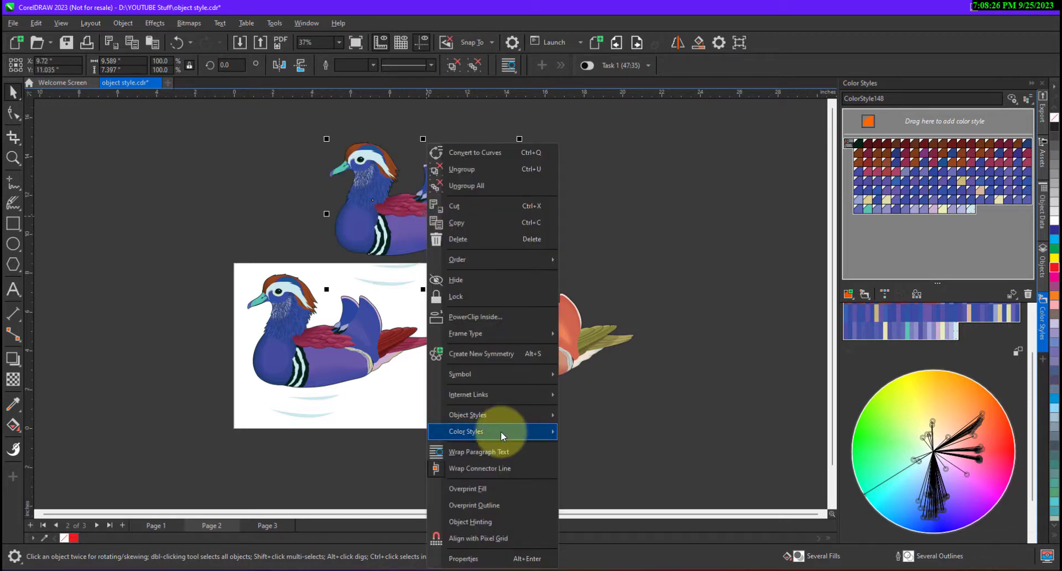
{"action": "mouse_move", "coordinate": [500, 431]}
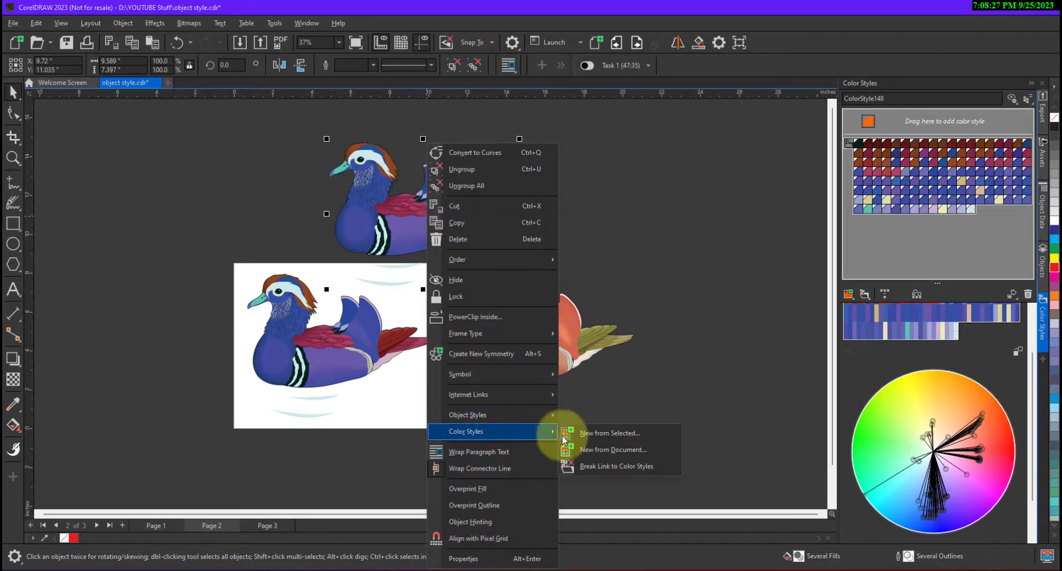
{"action": "left_click", "coordinate": [594, 467]}
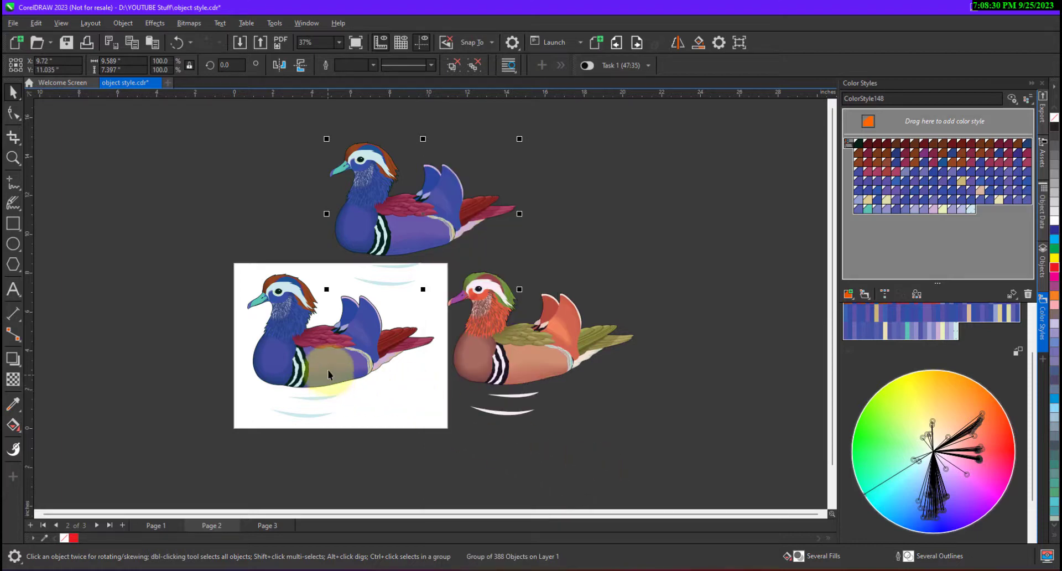
{"action": "left_click_drag", "start_coordinate": [330, 368], "coordinate": [326, 391]}
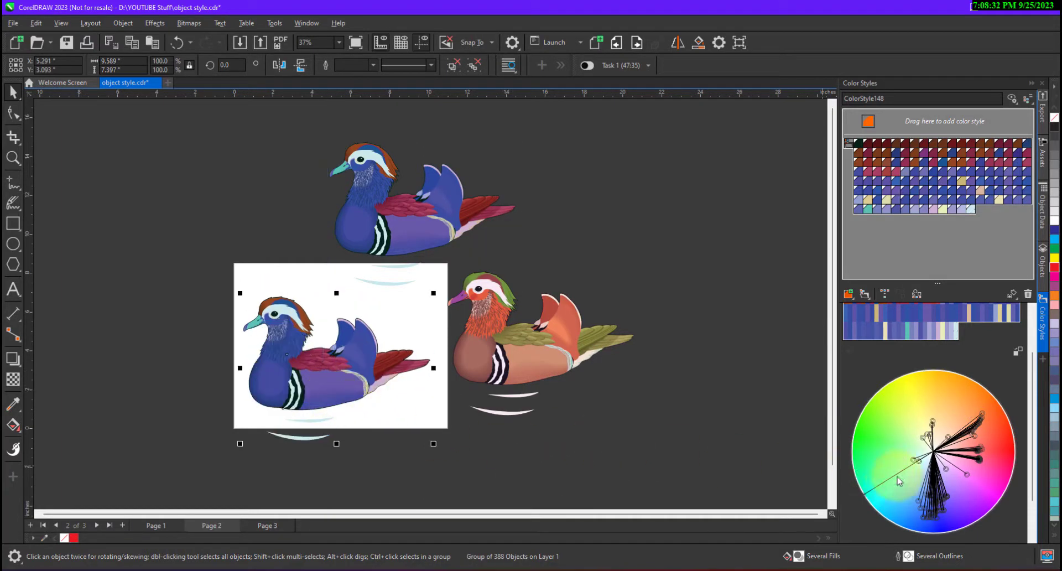
{"action": "left_click_drag", "start_coordinate": [899, 481], "coordinate": [1020, 392]}
Select the yellow-green page duck and zoom in on it.
{"action": "left_click", "coordinate": [664, 263]}
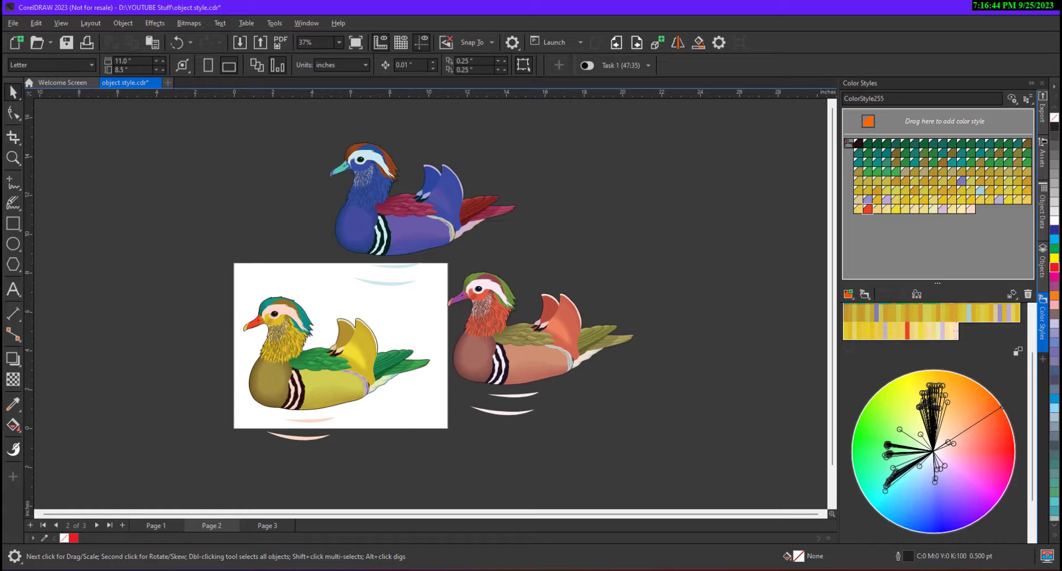
{"action": "left_click", "coordinate": [313, 394]}
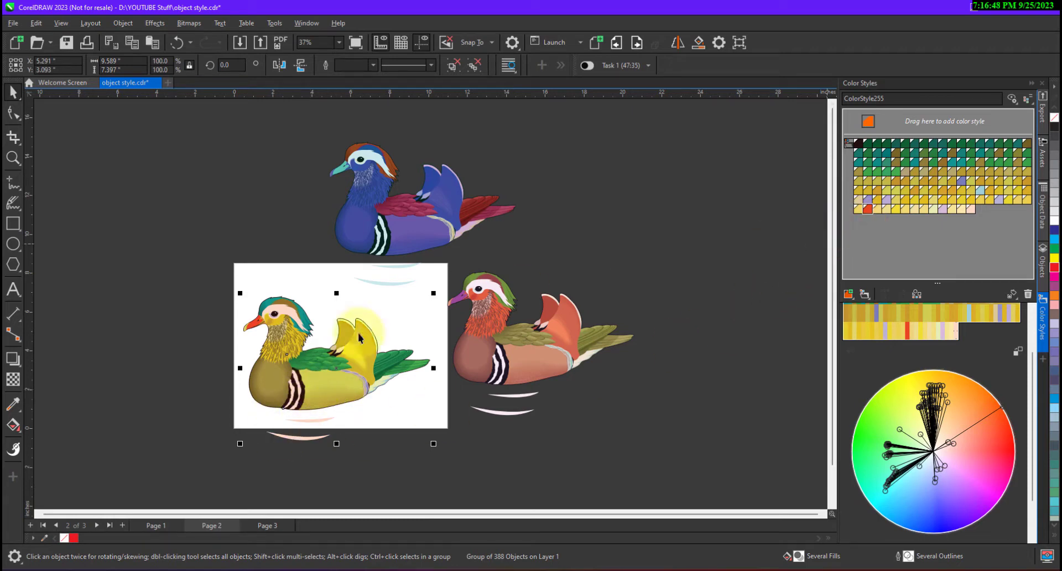
{"action": "scroll", "coordinate": [245, 330], "scroll_direction": "up", "scroll_amount": 3}
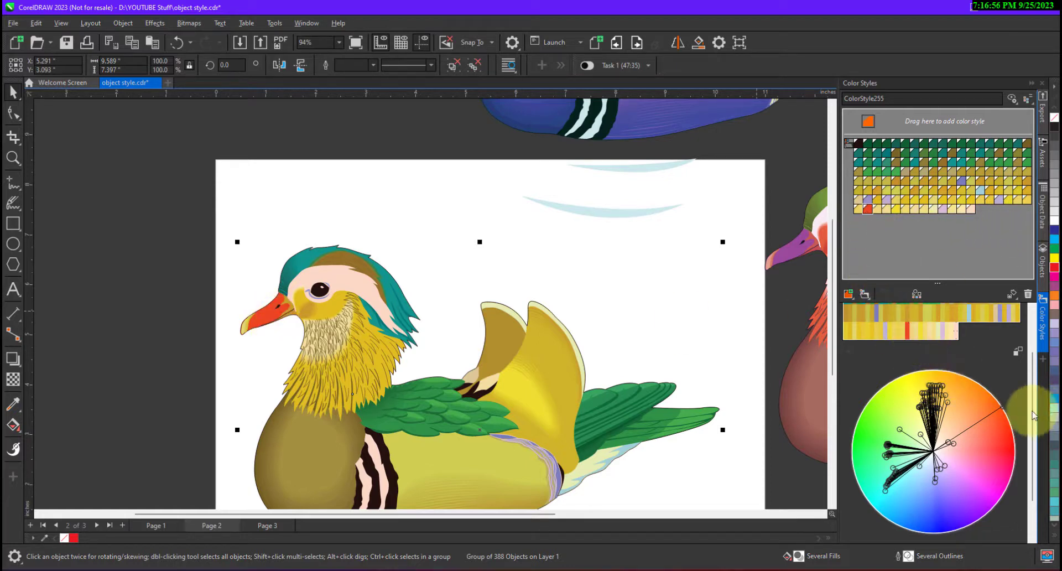
Change the red accent colour to blue-purple, then rotate the whole harmony toward orange.
{"action": "left_click_drag", "start_coordinate": [1002, 411], "coordinate": [969, 516]}
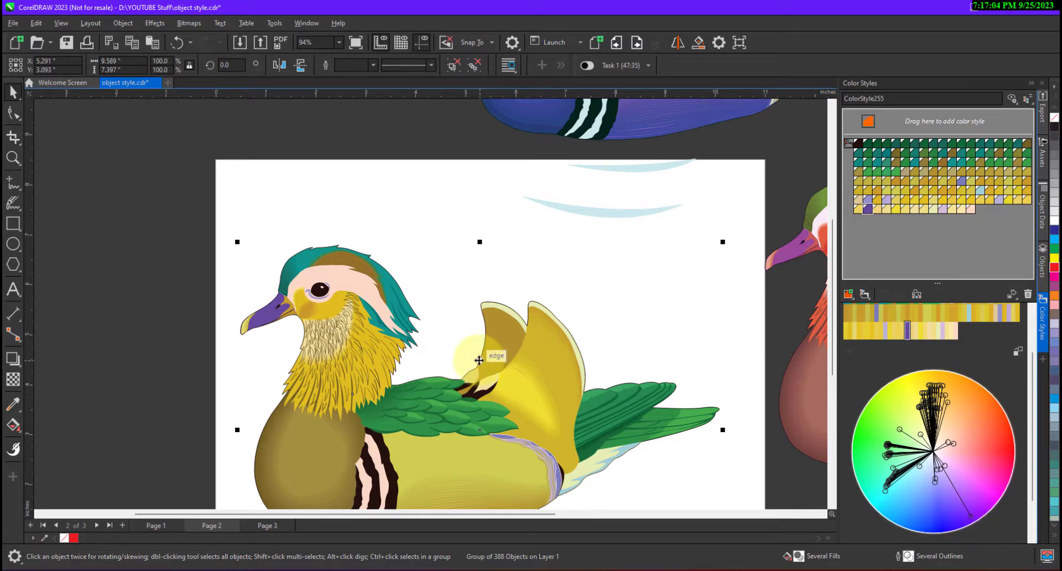
{"action": "scroll", "coordinate": [479, 361], "scroll_direction": "down", "scroll_amount": 2}
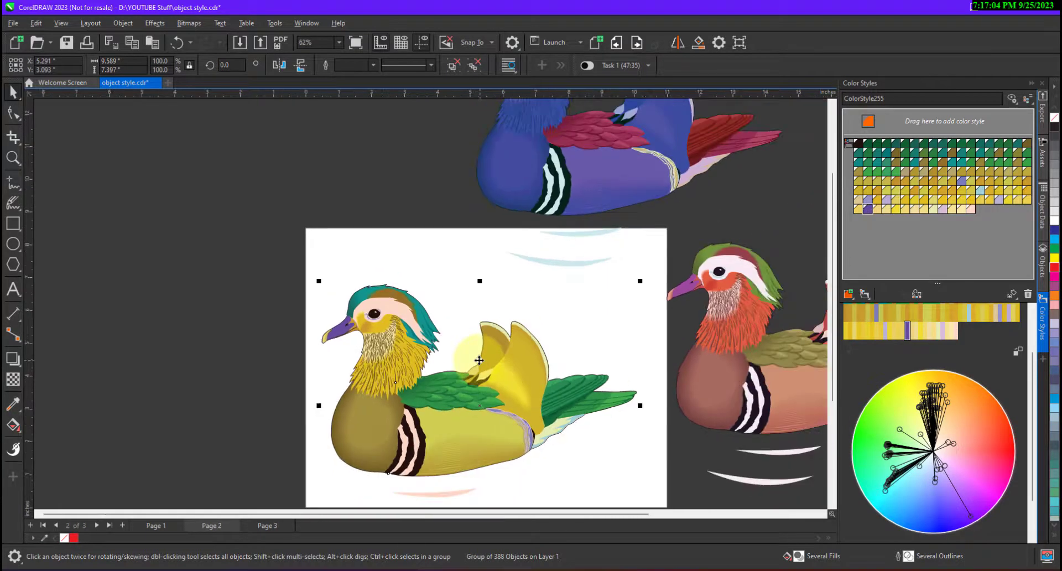
{"action": "left_click", "coordinate": [875, 364]}
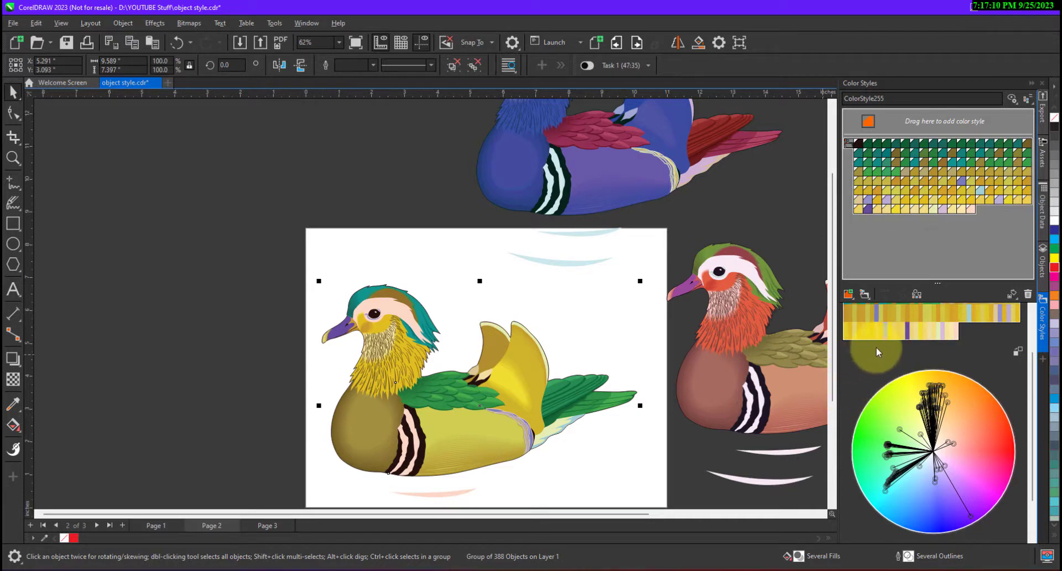
{"action": "left_click_drag", "start_coordinate": [950, 443], "coordinate": [958, 460]}
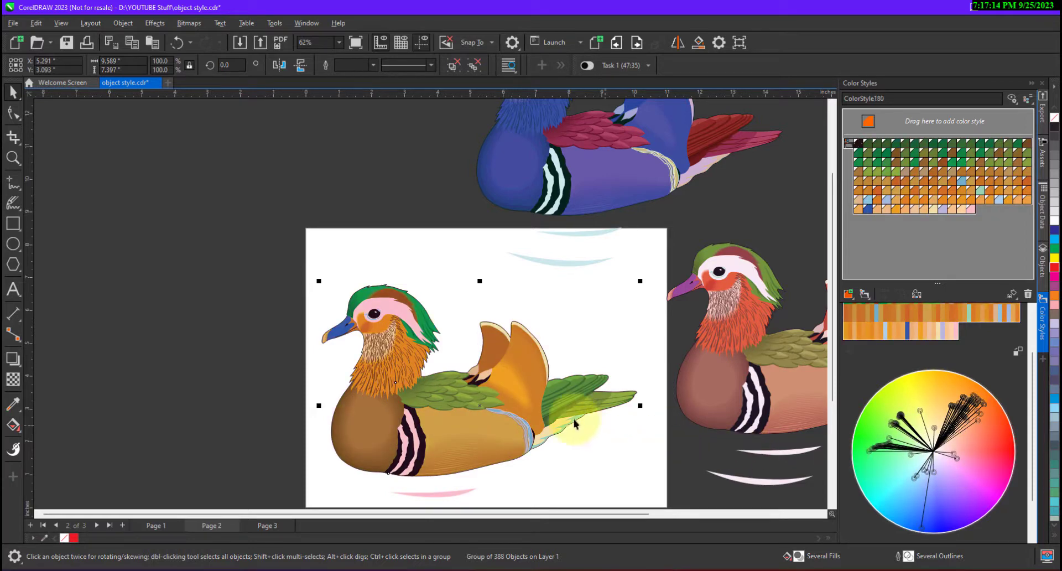